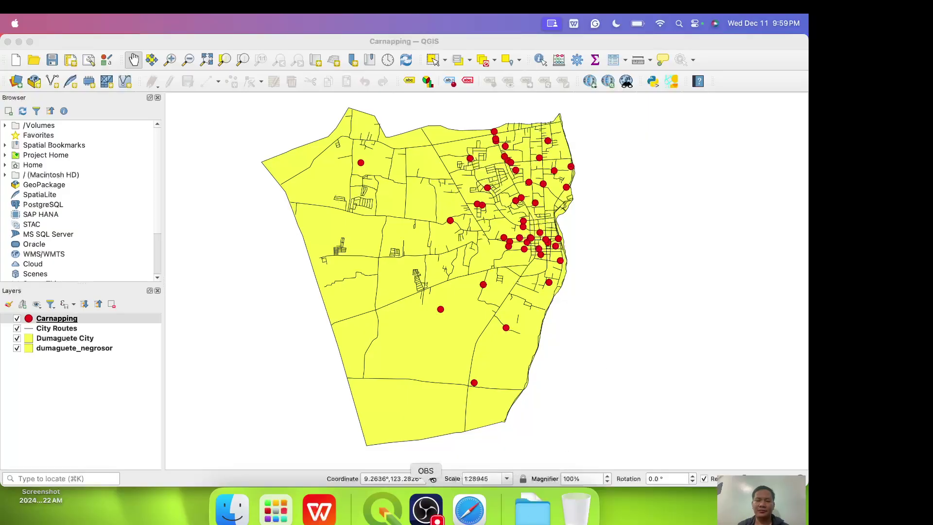
- Bring the QGIS Carnapping project window to the front from the Dock
click(383, 509)
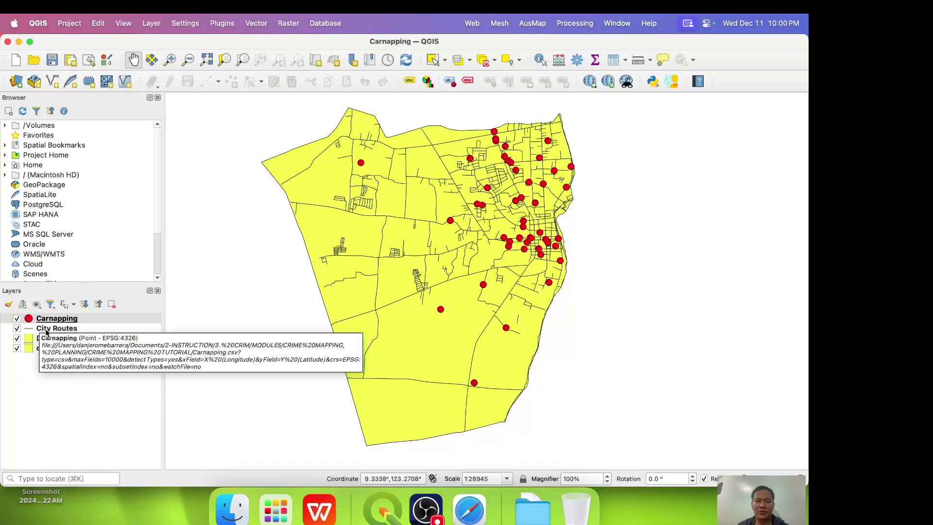
- Toggle the Carnapping points off and back on, then hide City Routes and Dumaguete City
click(28, 379)
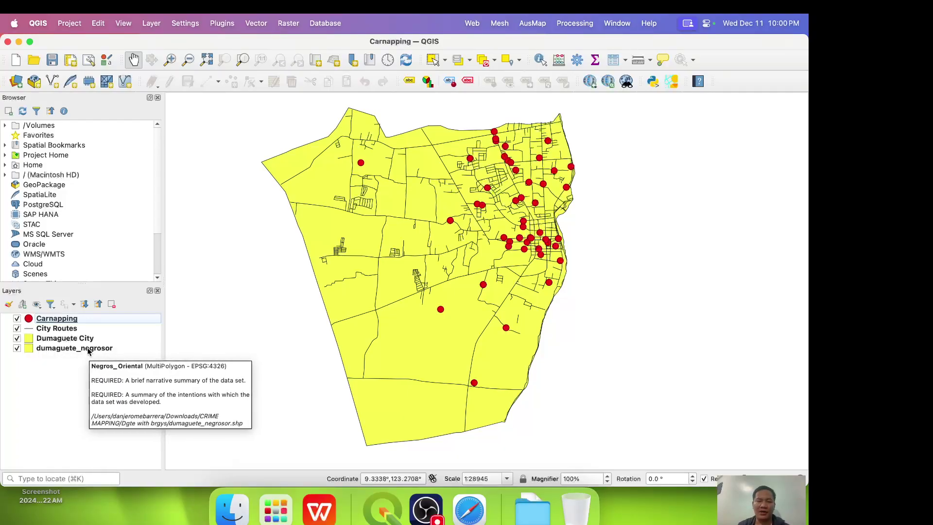
click(17, 319)
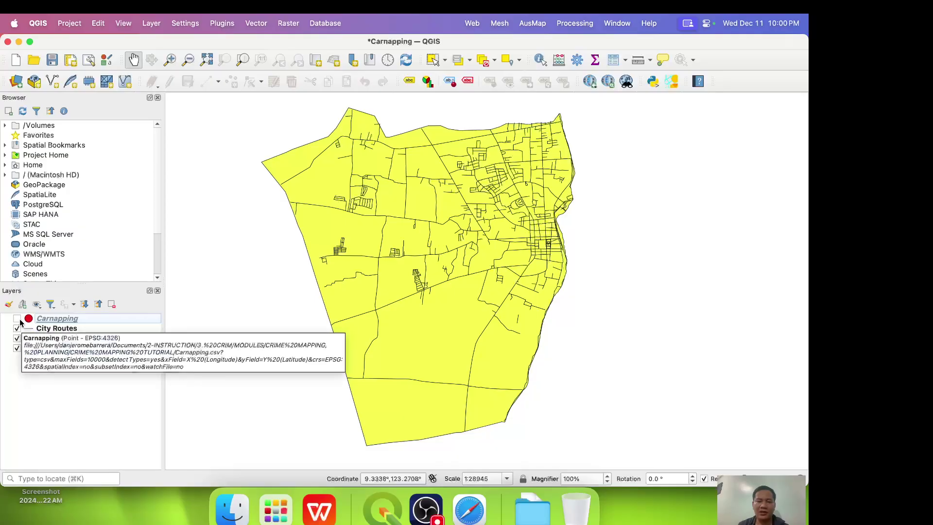
click(18, 319)
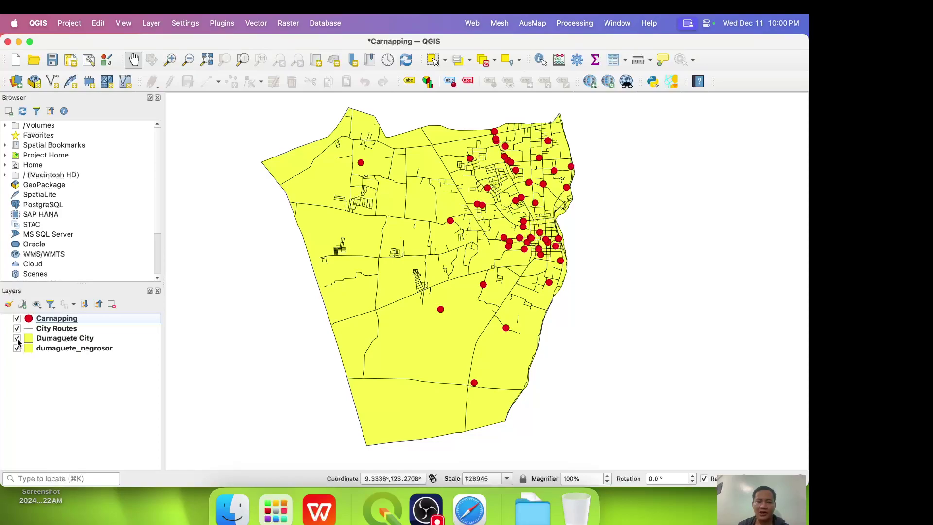
click(17, 329)
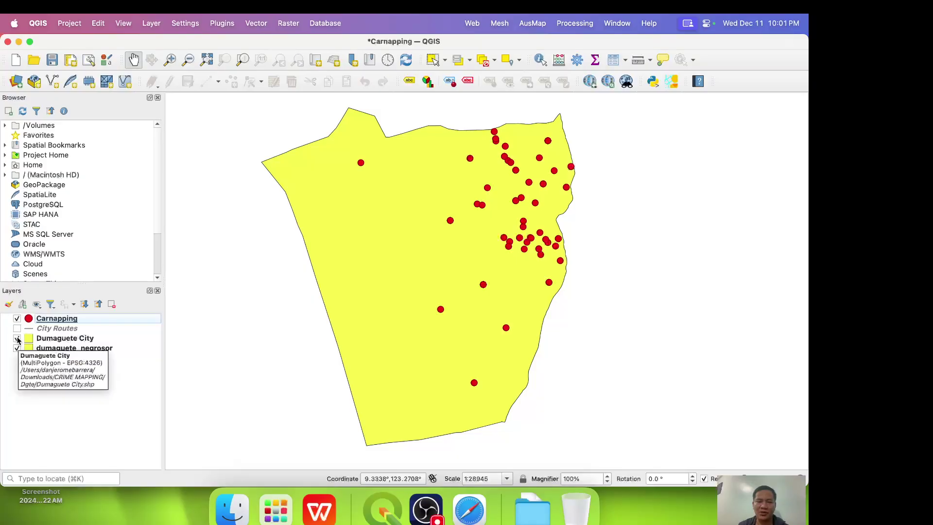
click(17, 339)
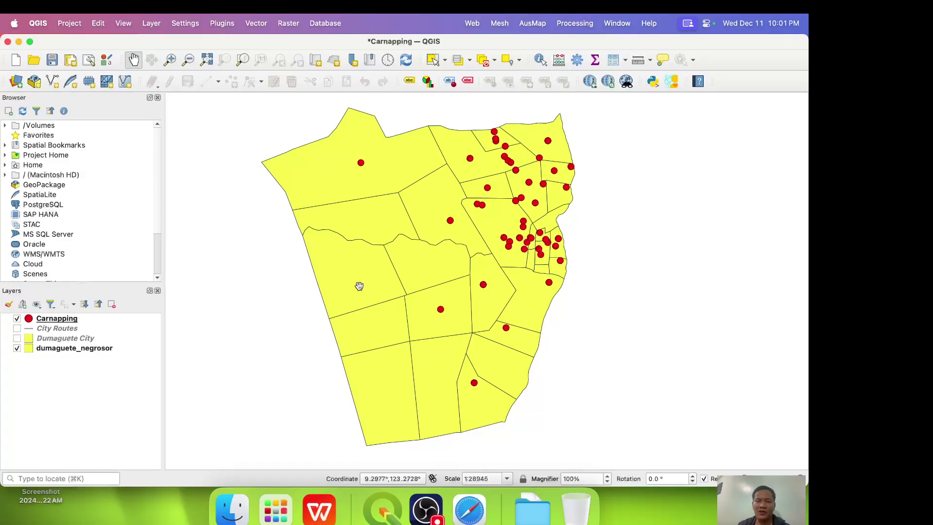
- Give dumaguete_negrosor Single Labels from the bngy field, then close the Layer Styling panel
click(412, 85)
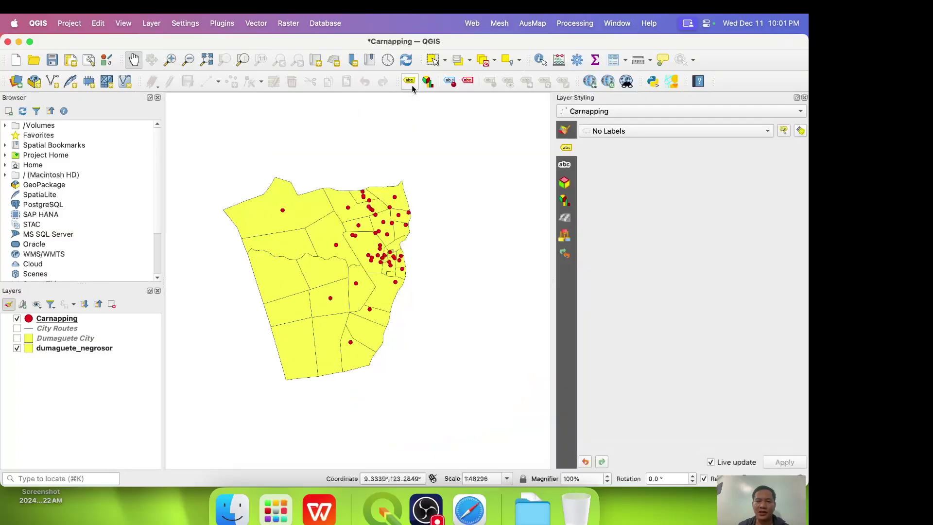
click(624, 112)
click(609, 152)
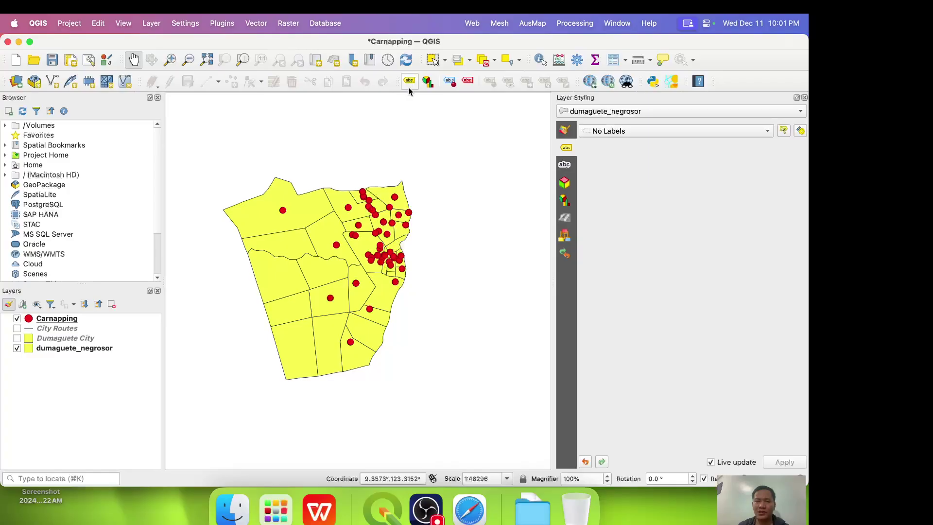
click(606, 113)
click(606, 112)
click(606, 132)
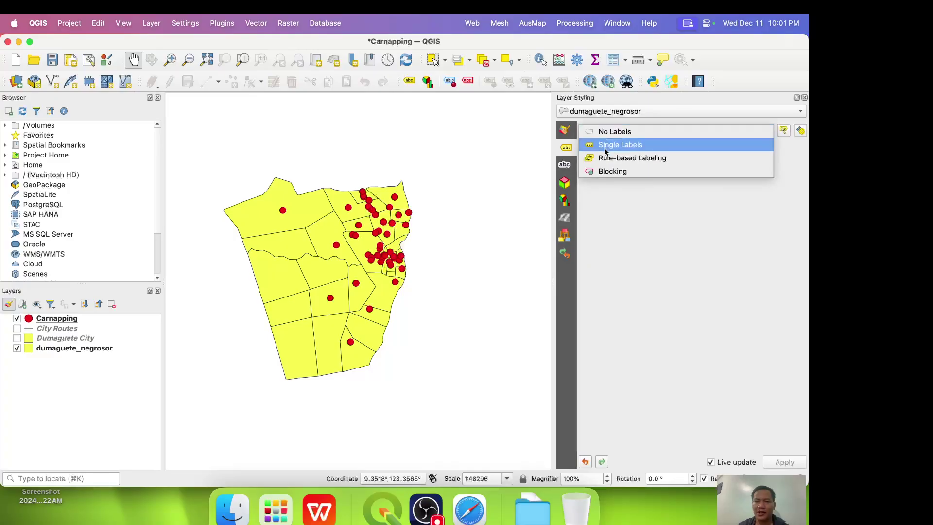
click(606, 146)
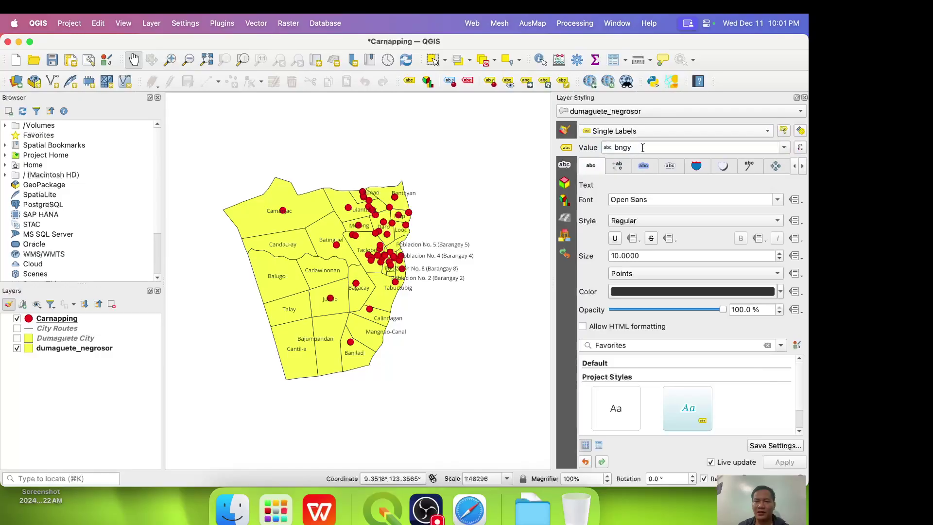
click(783, 147)
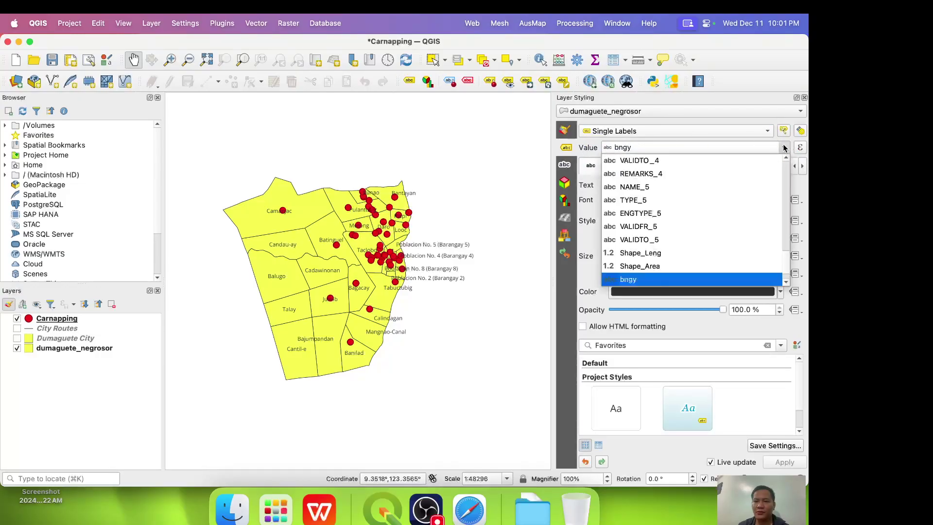
click(648, 280)
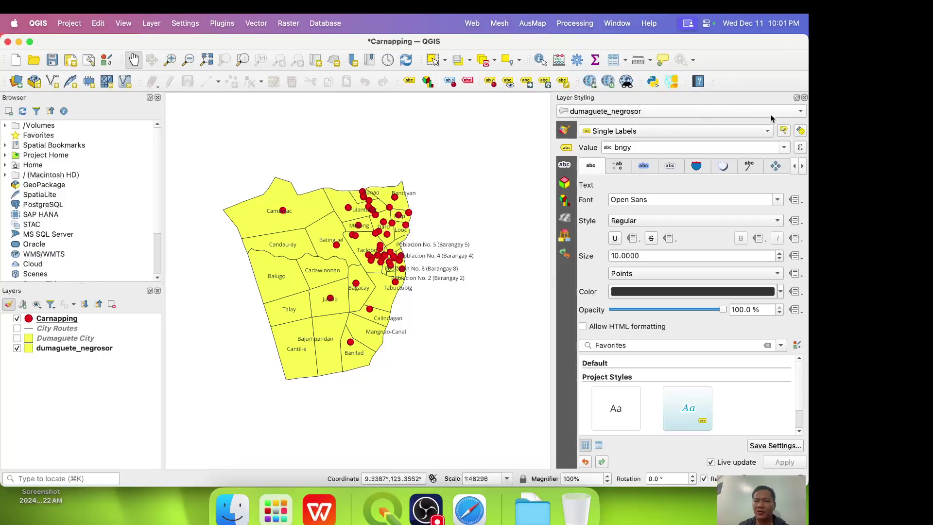
click(805, 97)
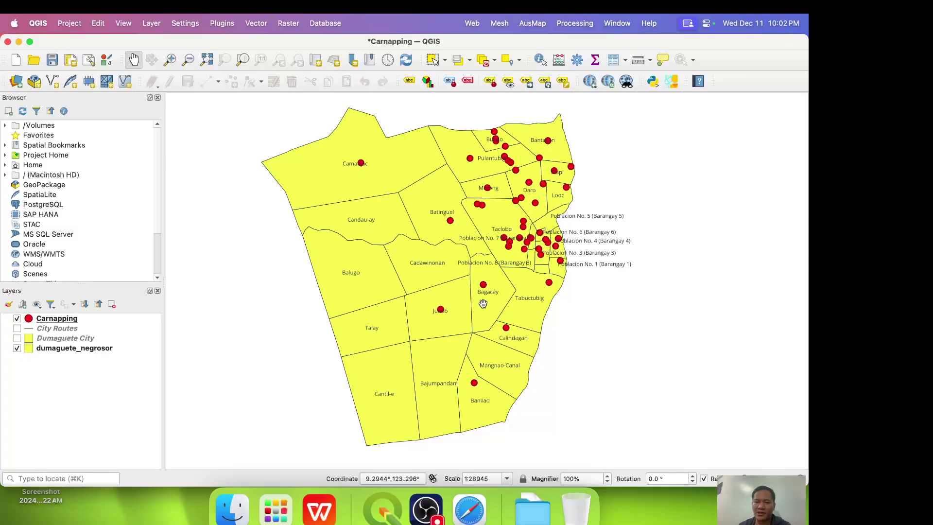
- Uncheck dumaguete_negrosor and turn the Dumaguete City and City Routes layers back on
click(16, 348)
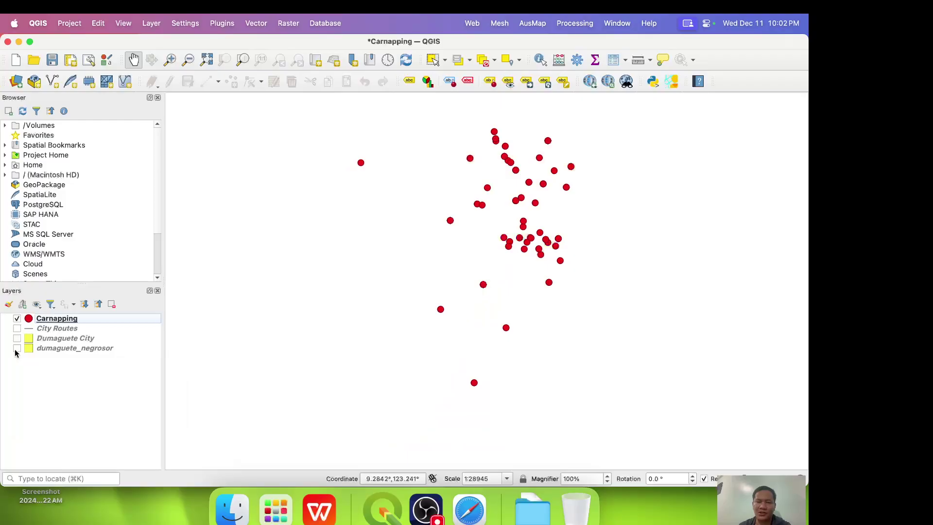
click(17, 339)
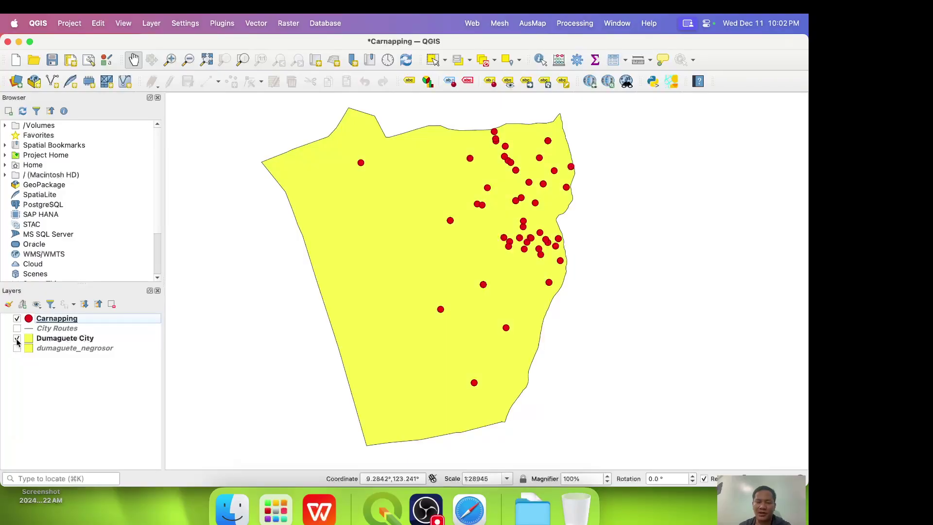
click(17, 329)
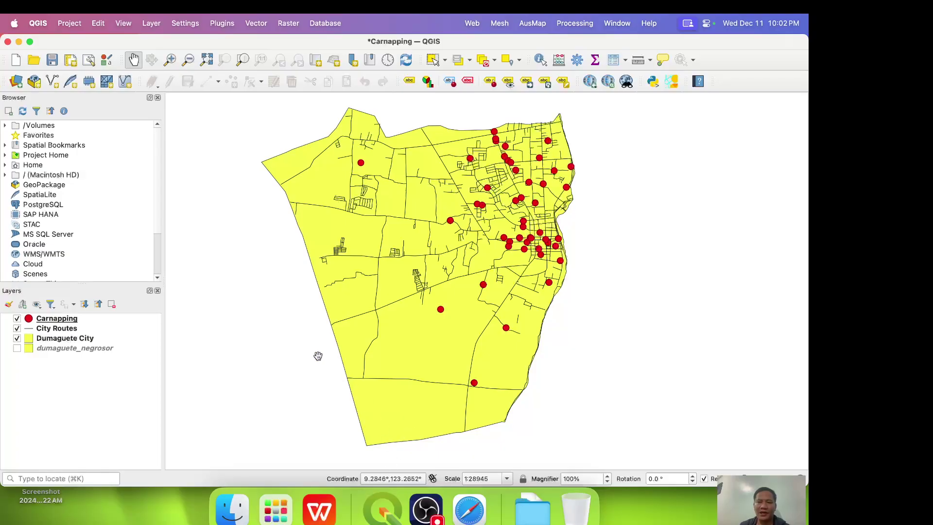
- In Safari, search 'qgis download', open the QGIS download page and skip to the Mac OS installers
click(466, 513)
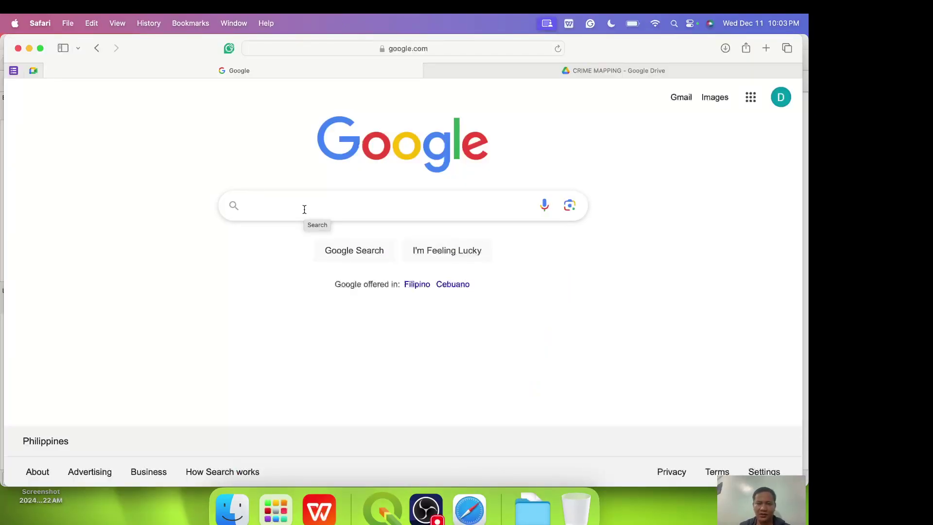
text(qgis)
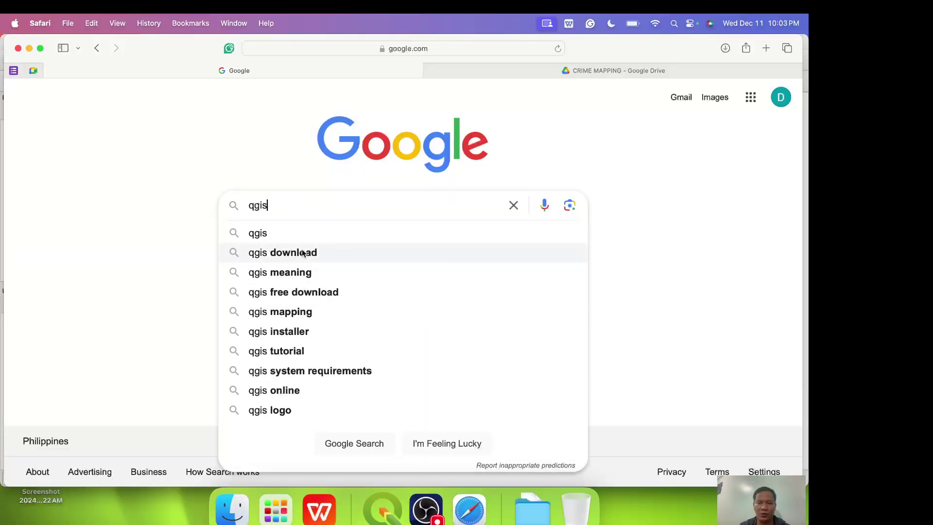
click(302, 250)
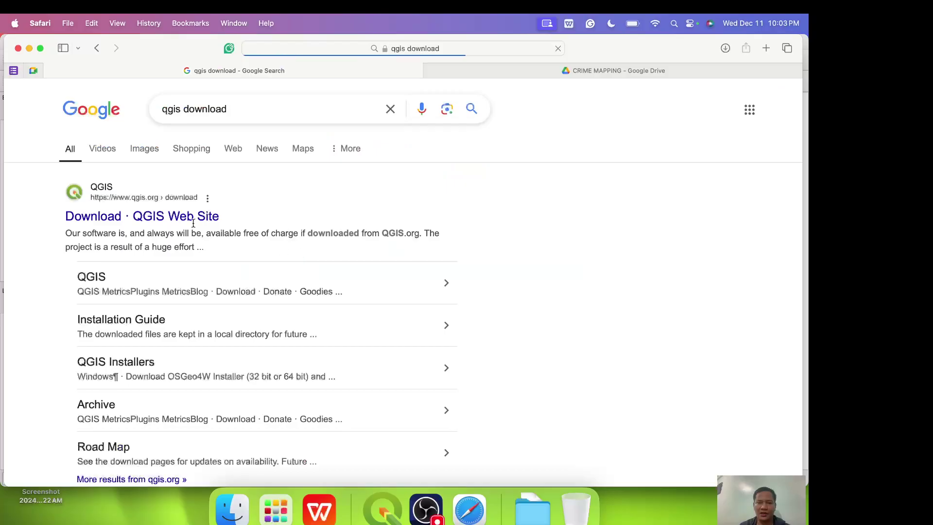
click(142, 217)
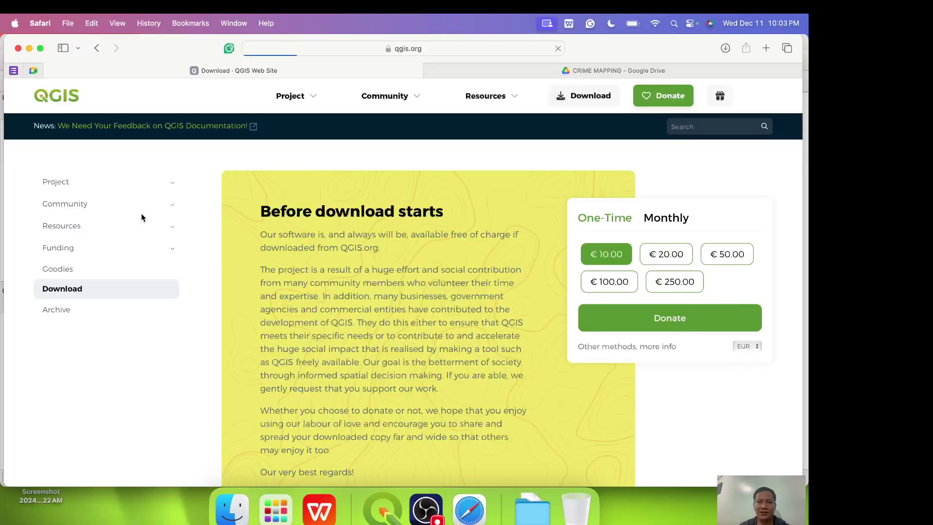
scroll(303, 263, down, 7)
click(291, 207)
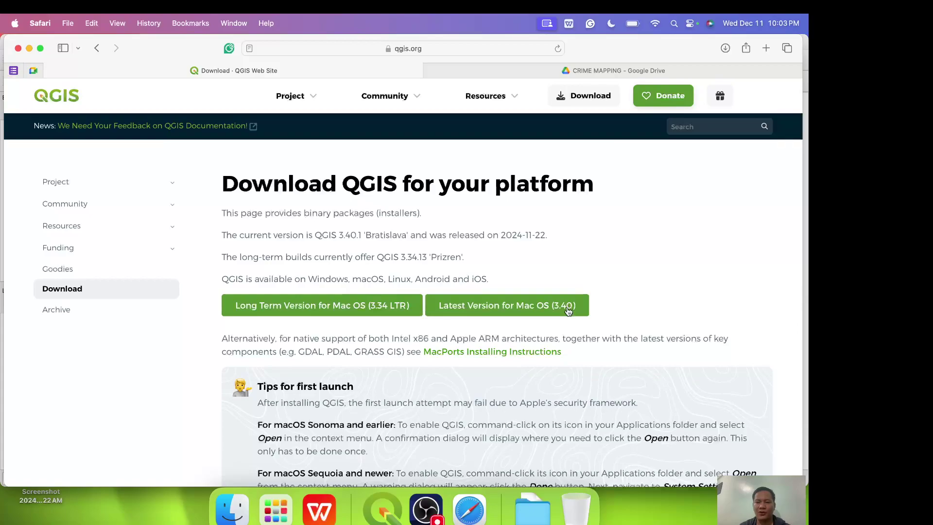
scroll(569, 311, down, 5)
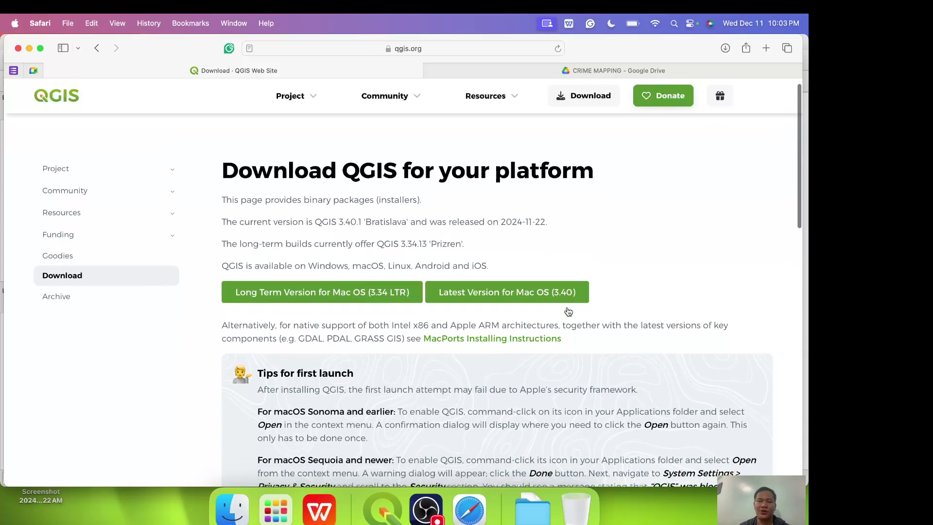
scroll(567, 309, down, 5)
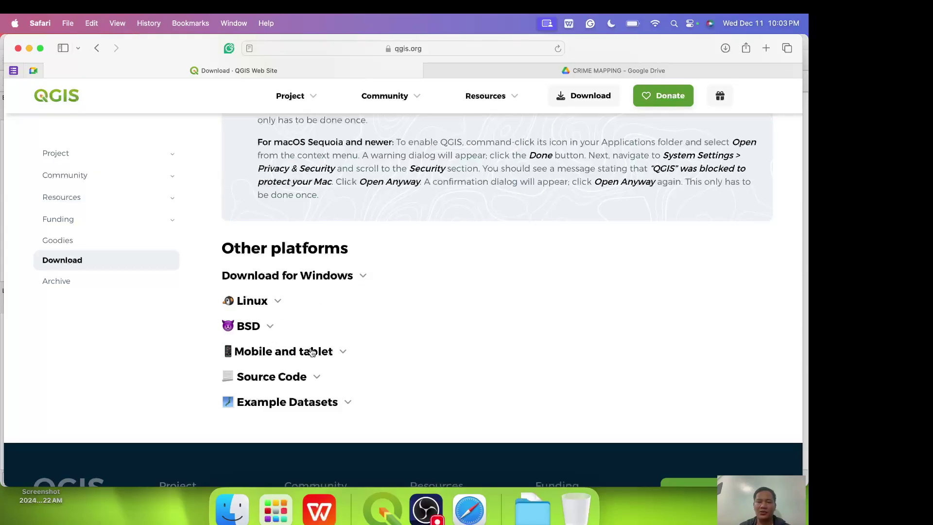
scroll(419, 262, up, 10)
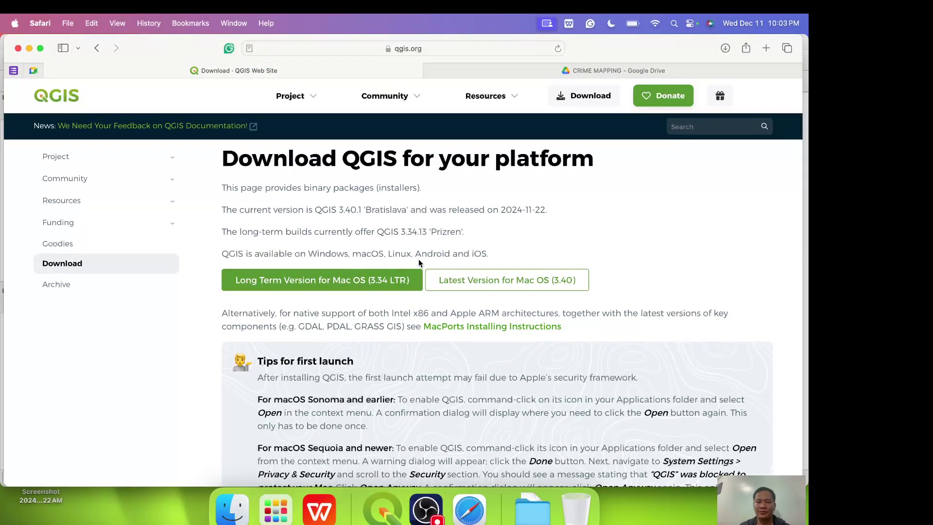
click(232, 507)
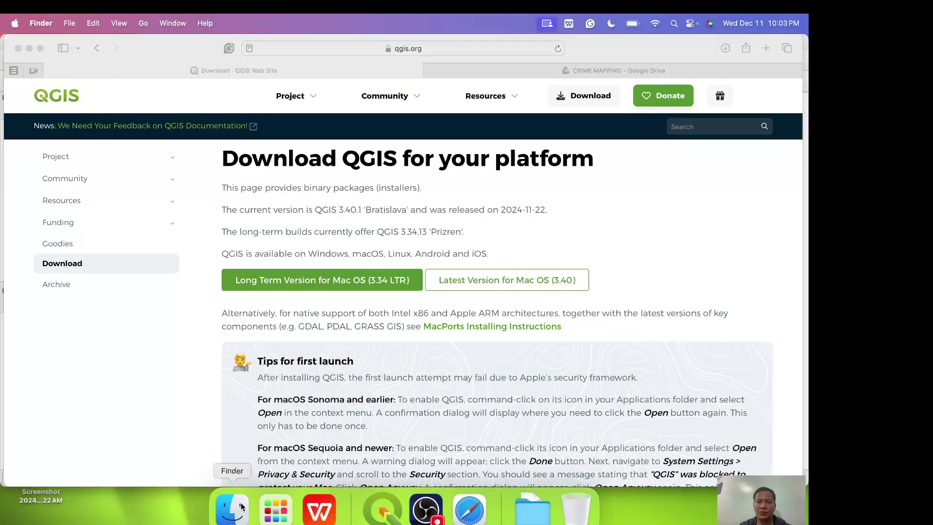
click(294, 164)
click(368, 104)
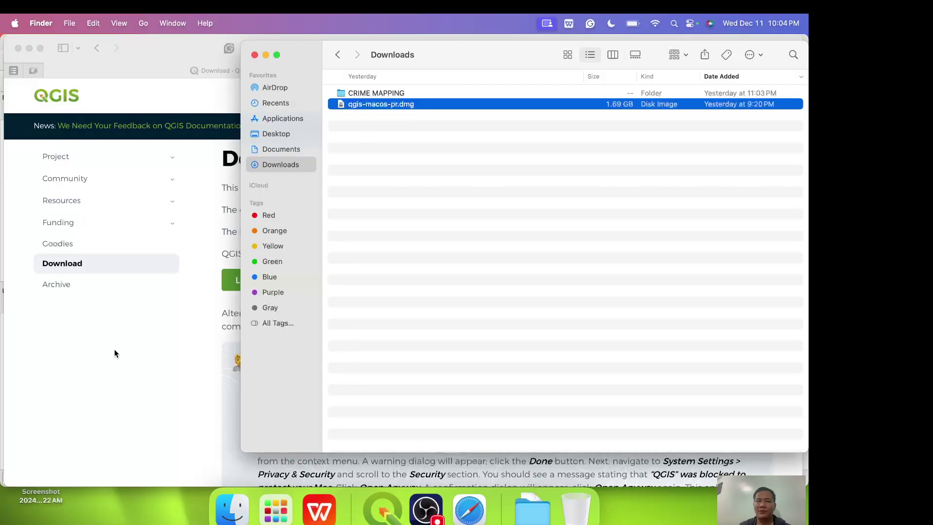
click(153, 370)
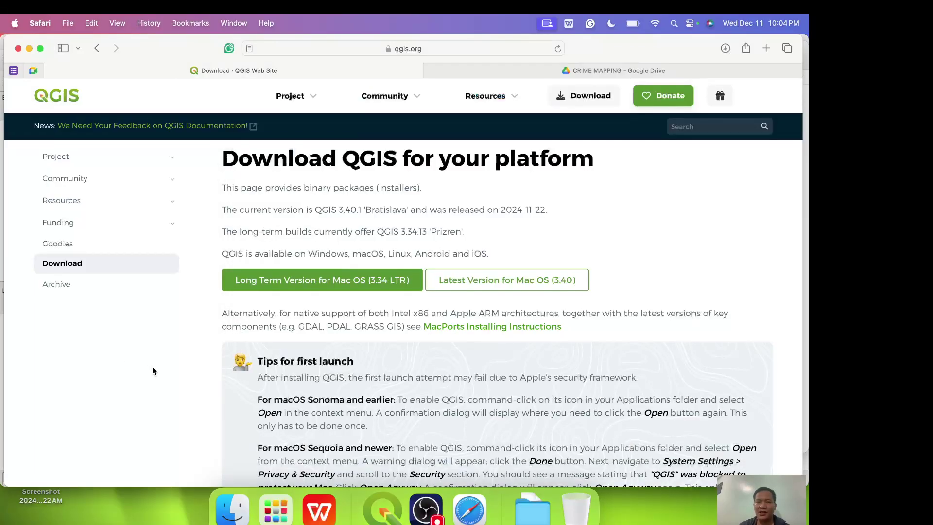
- In Safari, switch to the CRIME MAPPING Google Drive tab and open its breadcrumb dropdown
click(468, 512)
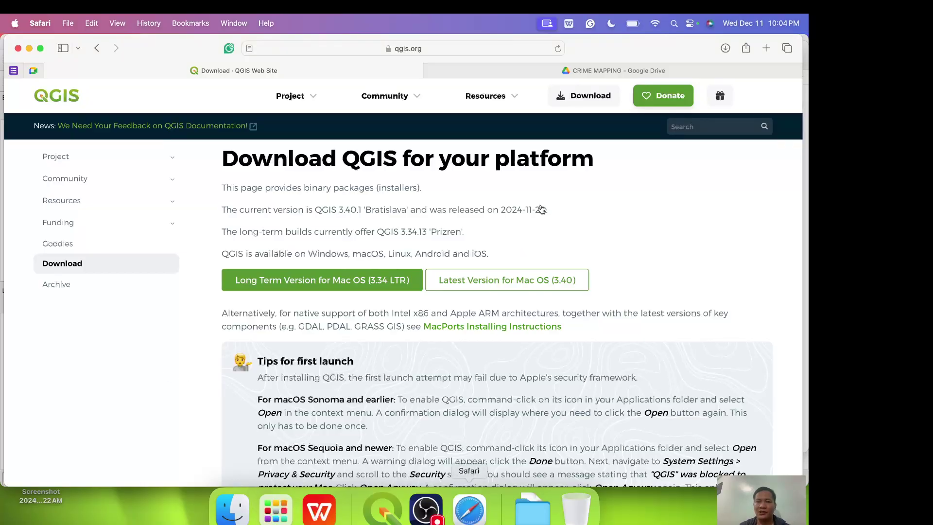
click(561, 71)
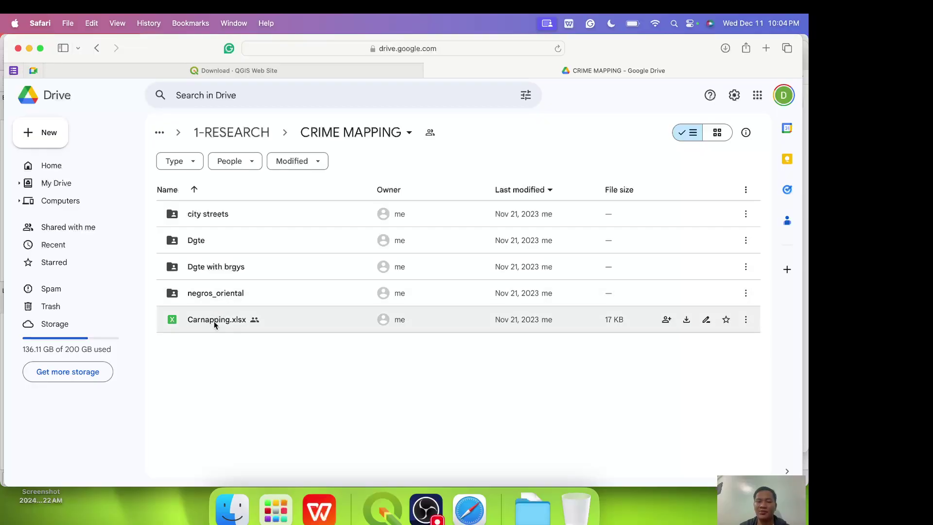
click(414, 140)
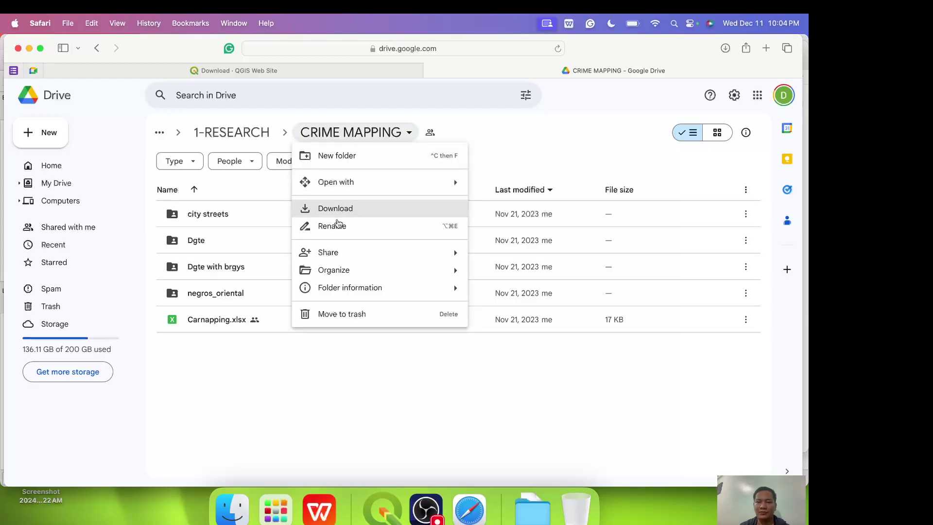
- Open the downloaded CRIME MAPPING folder in a Finder window over QGIS
click(383, 512)
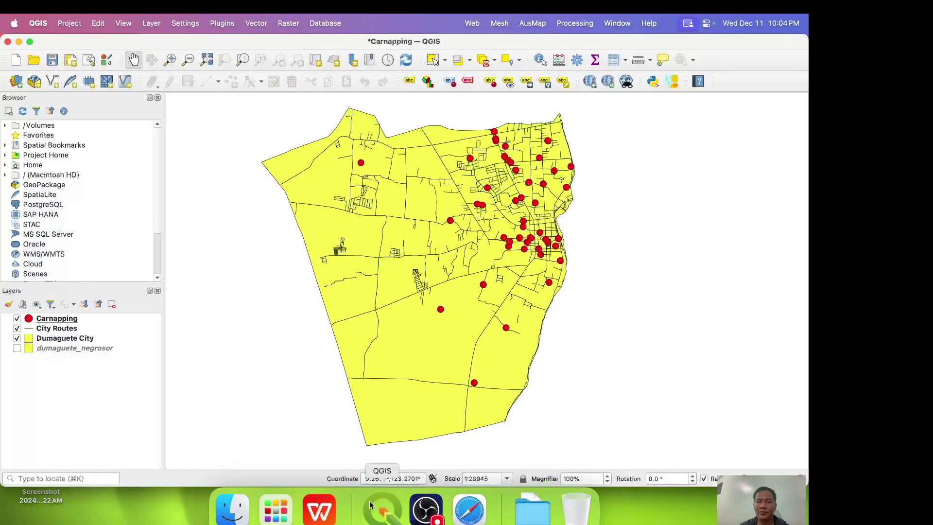
click(232, 509)
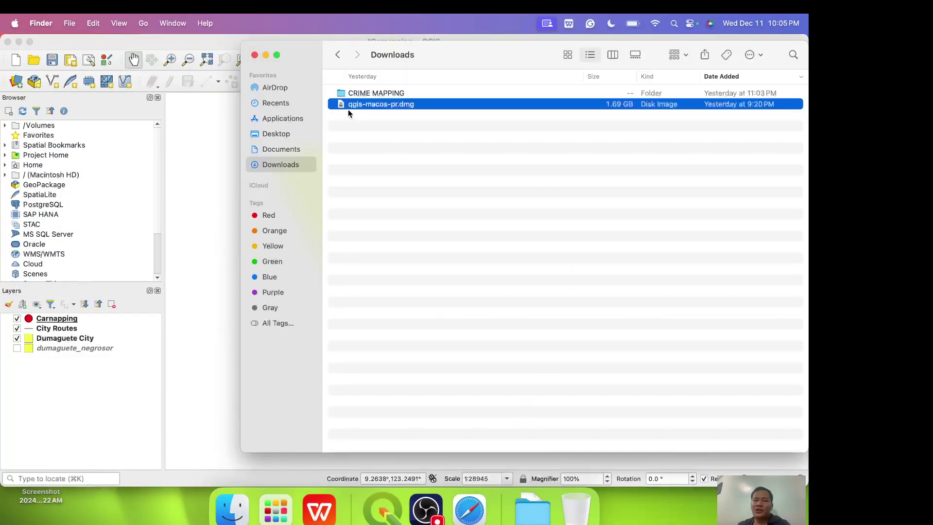
click(363, 93)
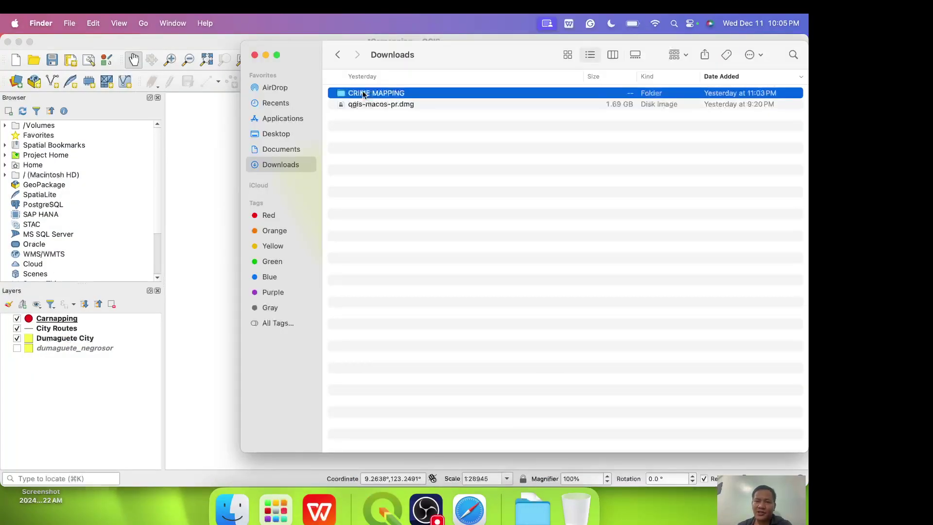
right_click(395, 94)
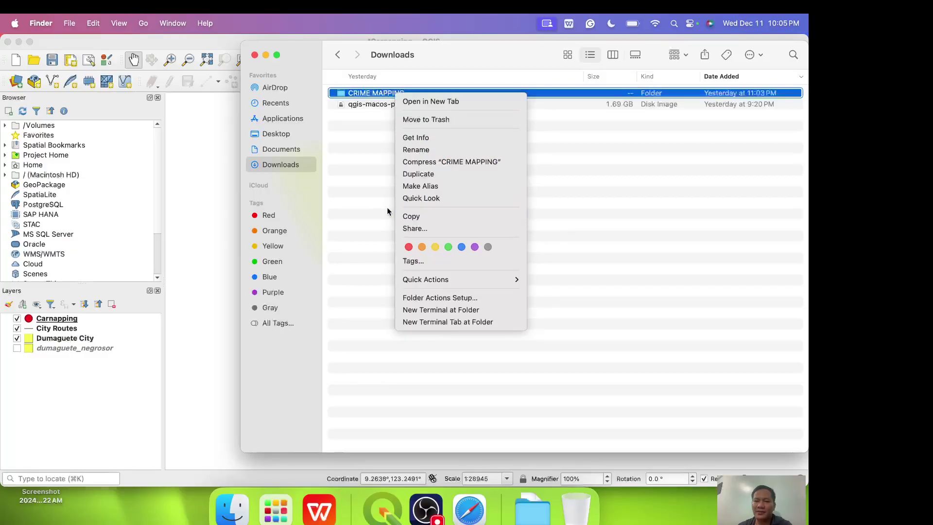
click(352, 189)
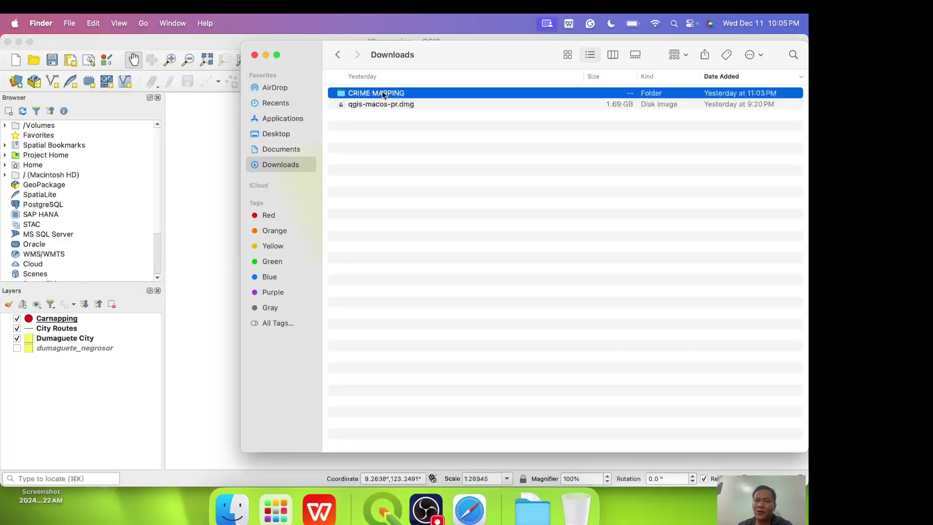
right_click(383, 94)
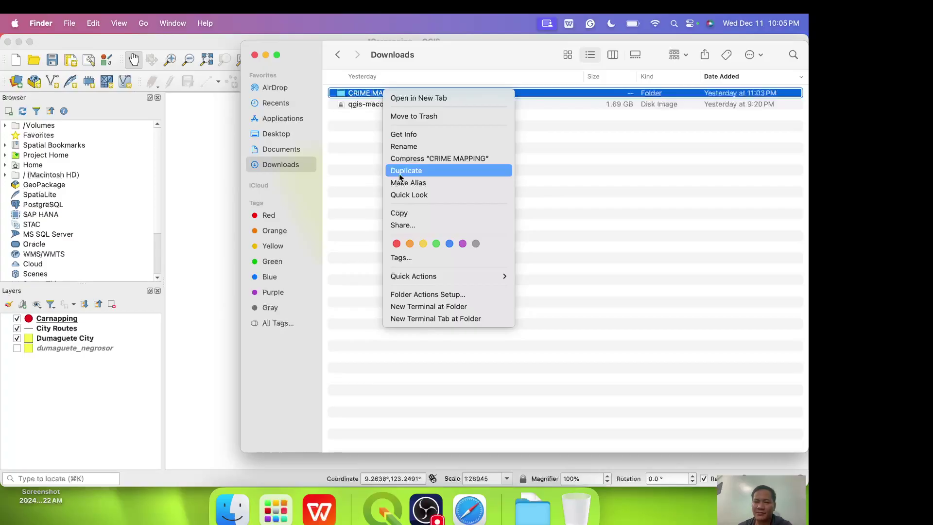
click(360, 178)
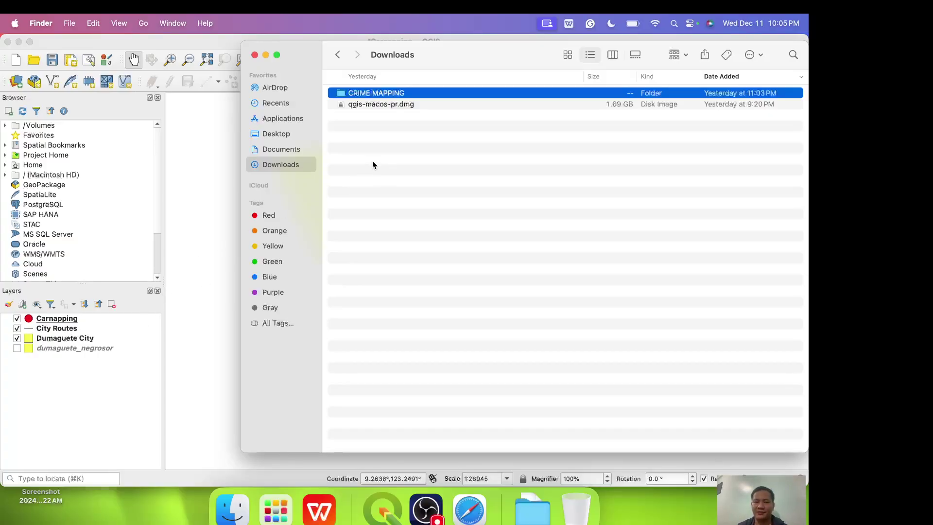
double_click(397, 94)
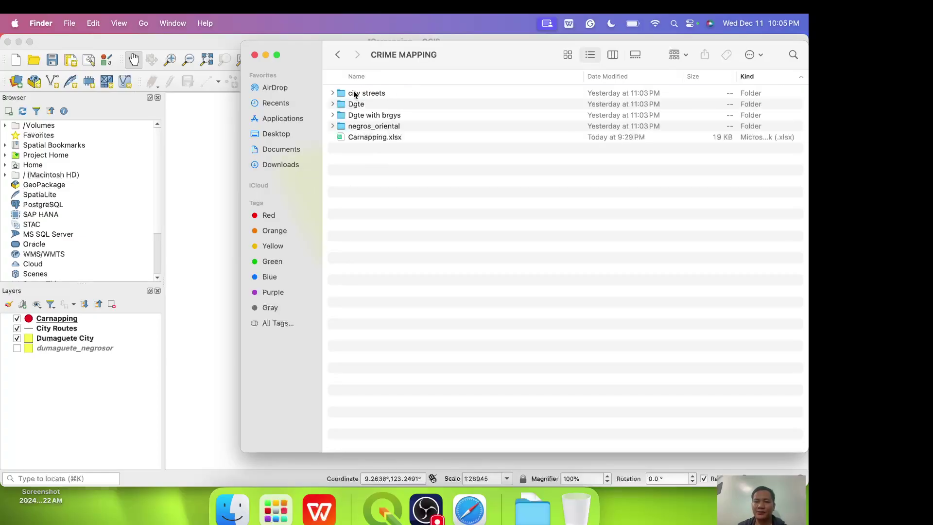
- Inspect City Routes.shp in city streets and Dumaguete City.shp in Dgte
double_click(396, 95)
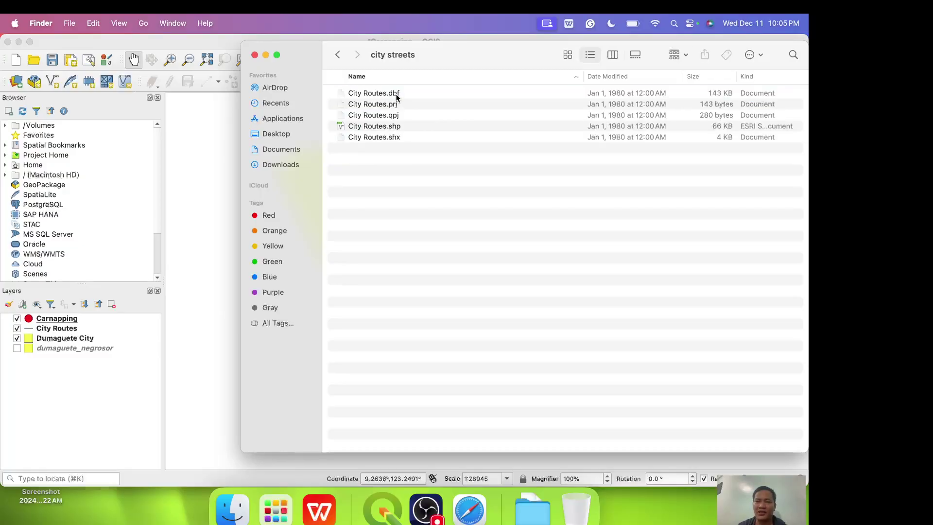
click(368, 126)
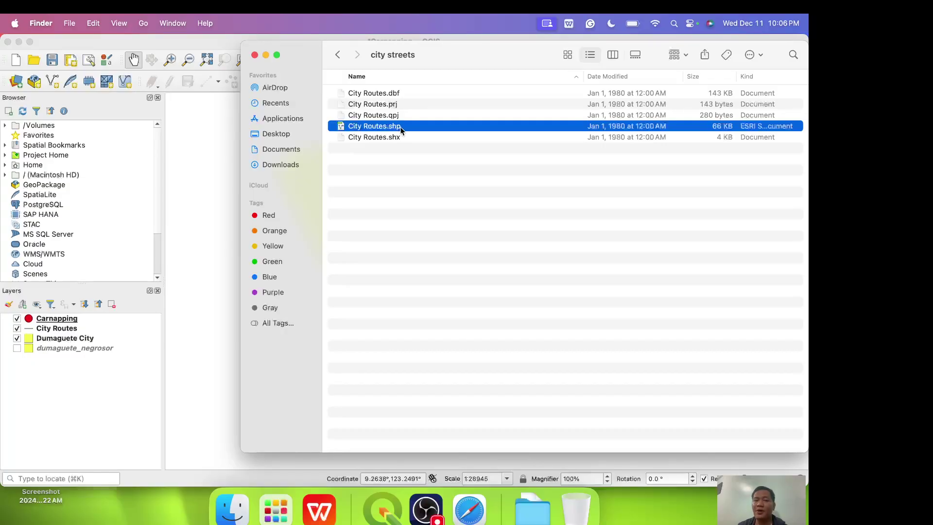
click(338, 55)
double_click(367, 104)
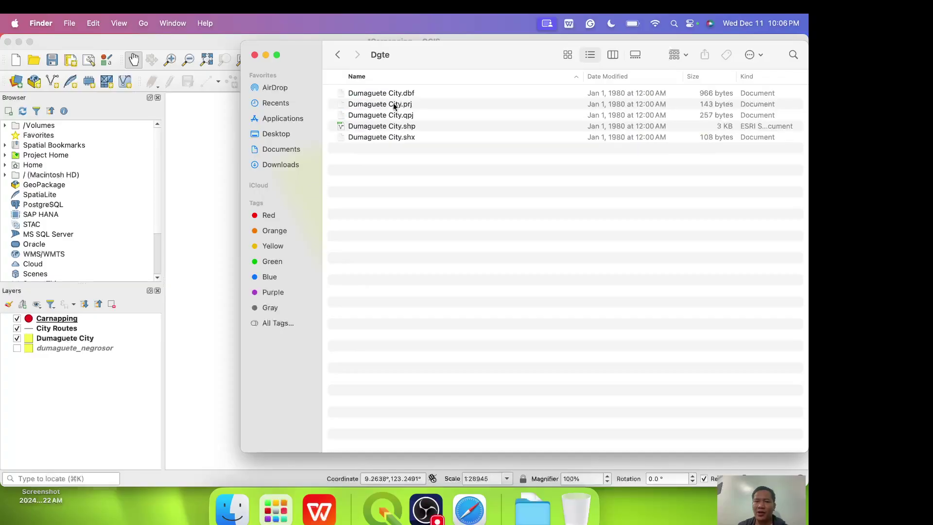
click(389, 128)
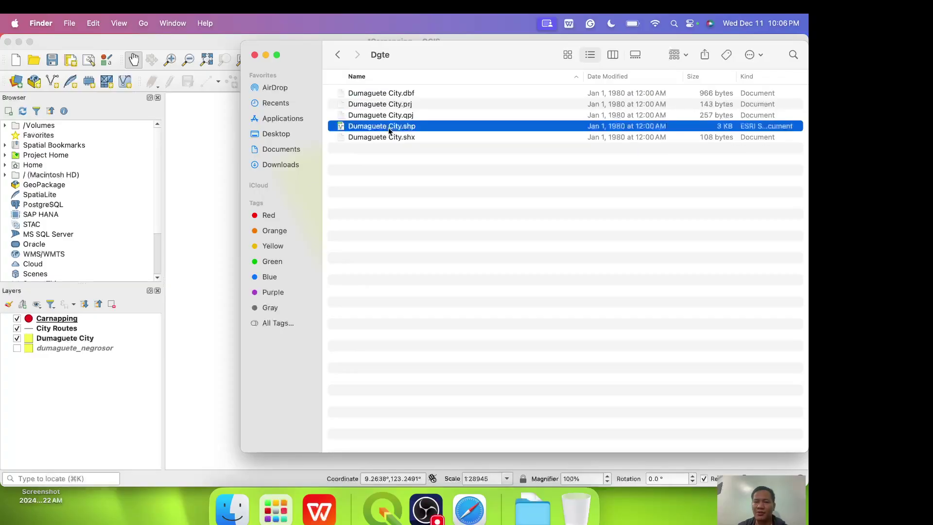
click(338, 55)
- Check dumaguete_negrosor.shp and Negros Oriental.shp in their subfolders, then open Carnapping.xlsx
double_click(360, 117)
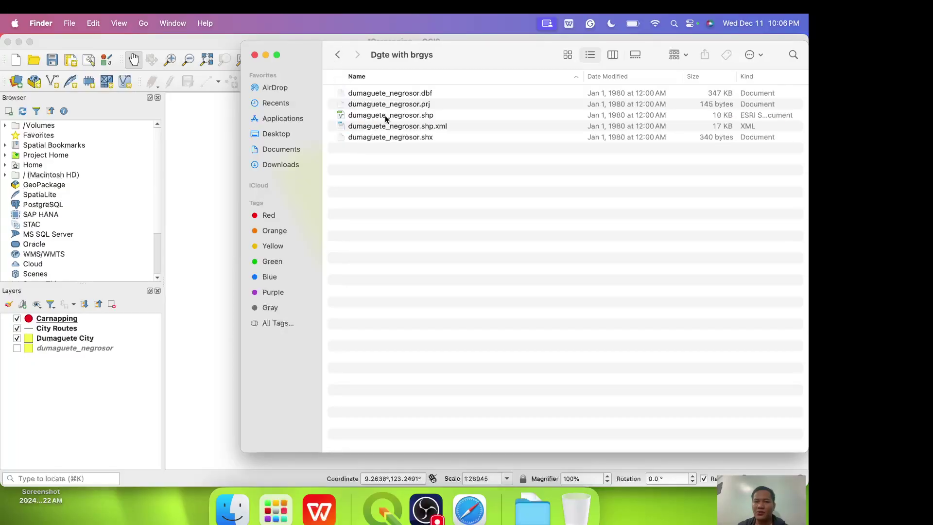
click(385, 116)
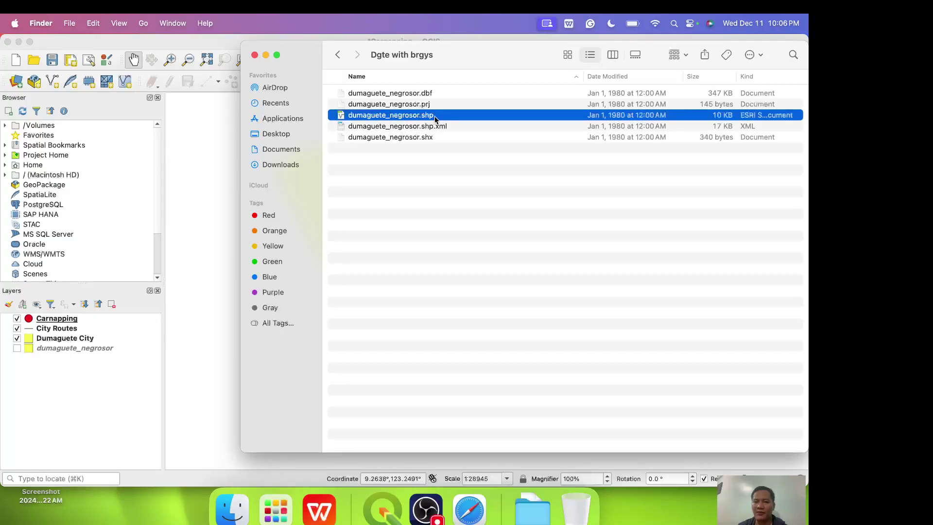
click(338, 56)
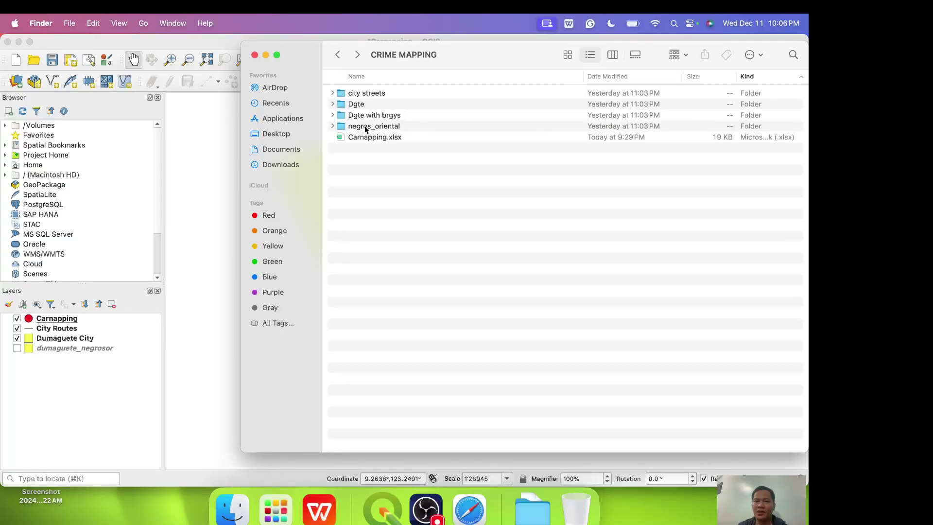
double_click(370, 126)
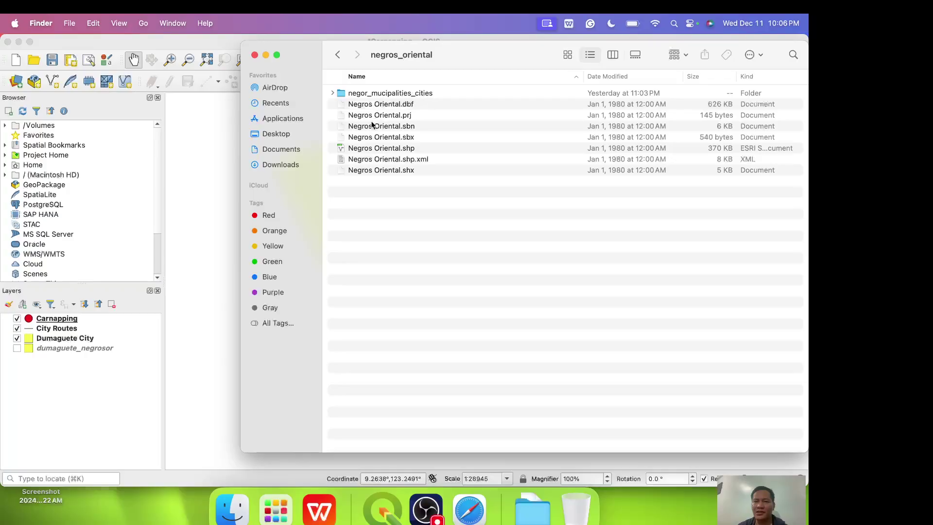
click(354, 150)
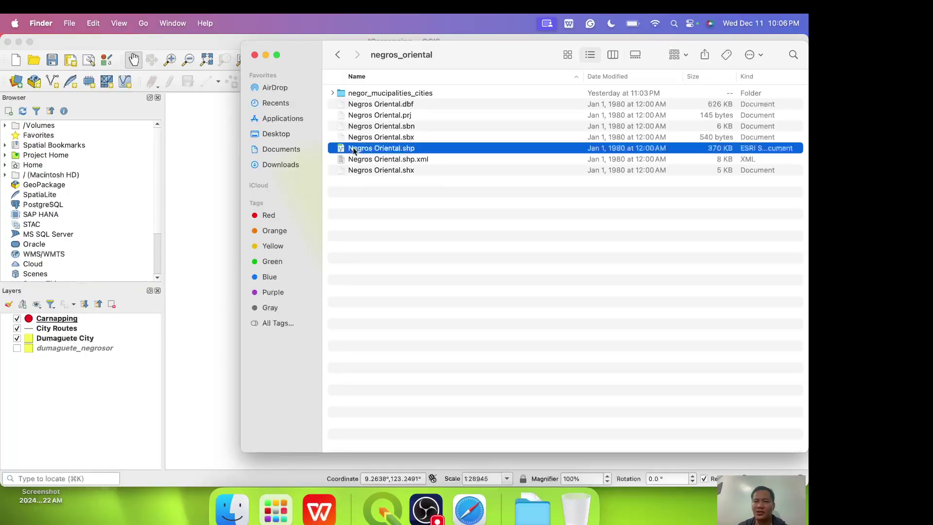
click(338, 56)
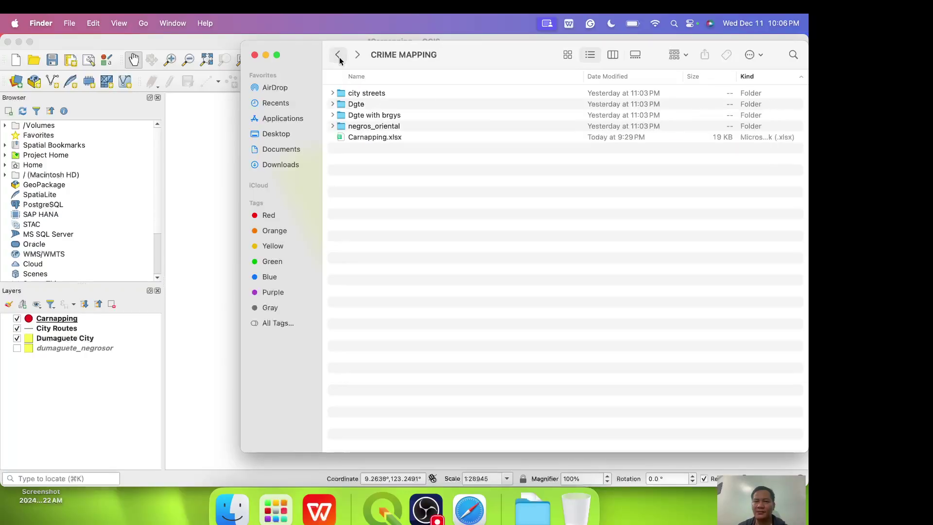
double_click(352, 139)
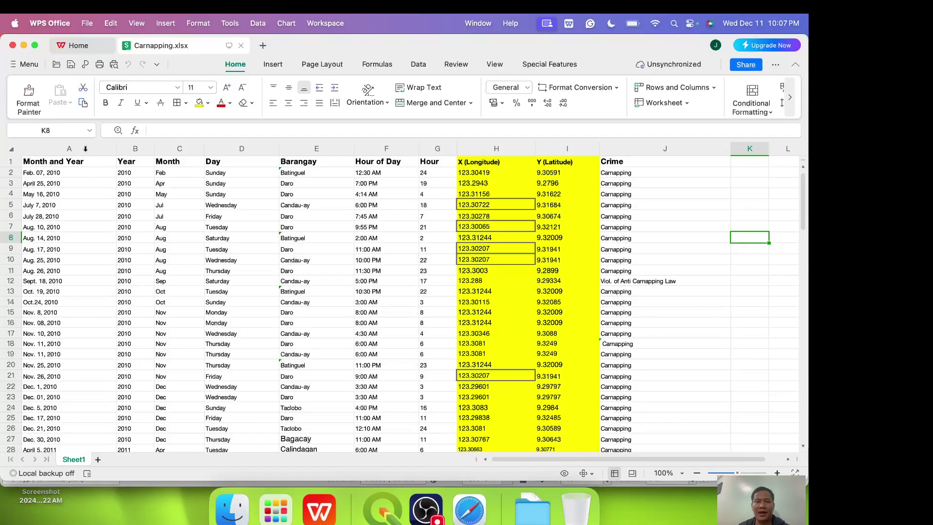
- Select each column in turn, from Month and Year through Barangay, Hour, X, Y to Crime
click(85, 148)
click(623, 145)
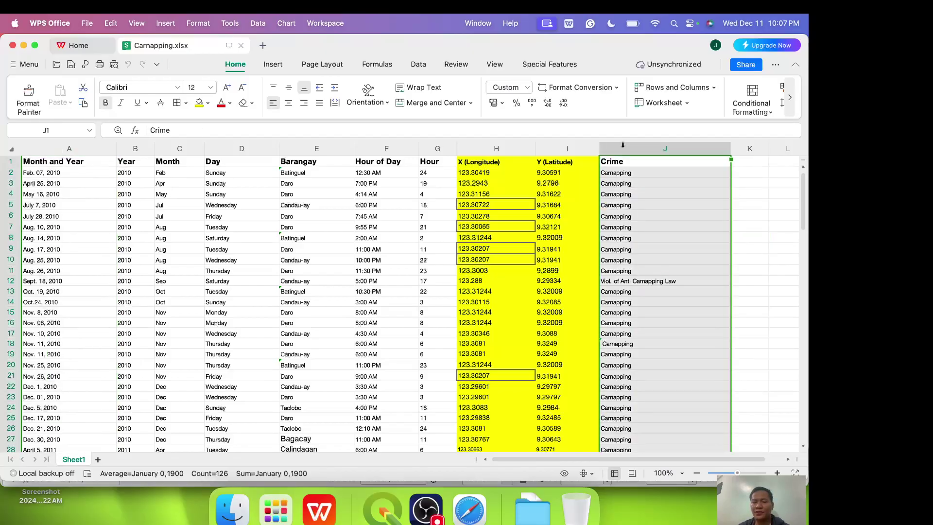
click(89, 146)
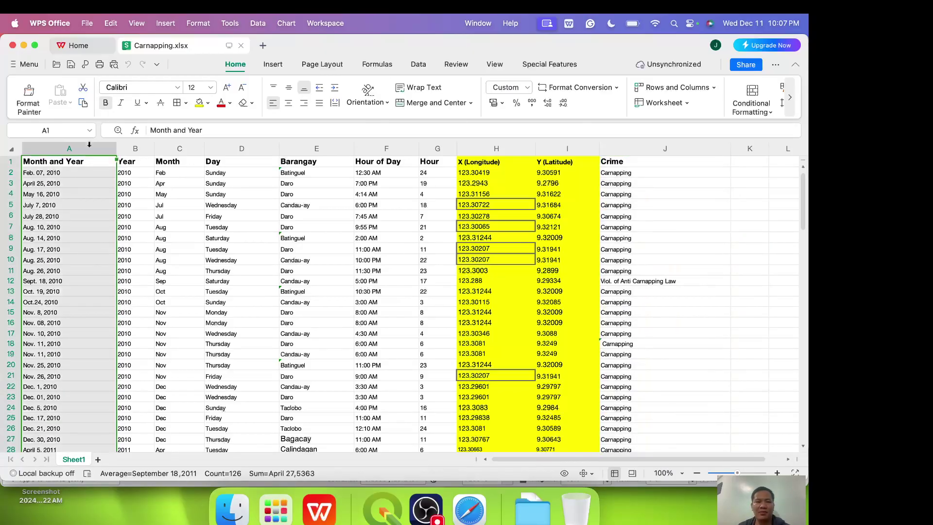
click(138, 146)
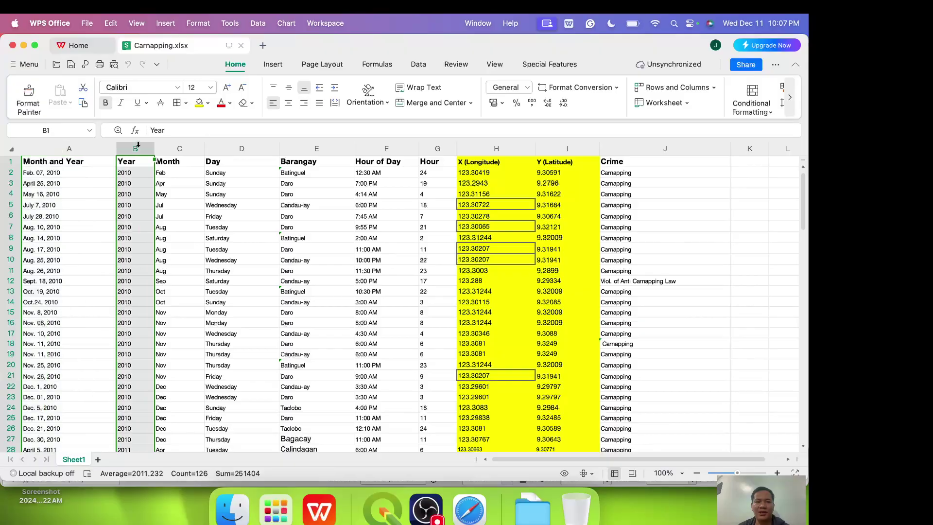
click(168, 149)
click(225, 149)
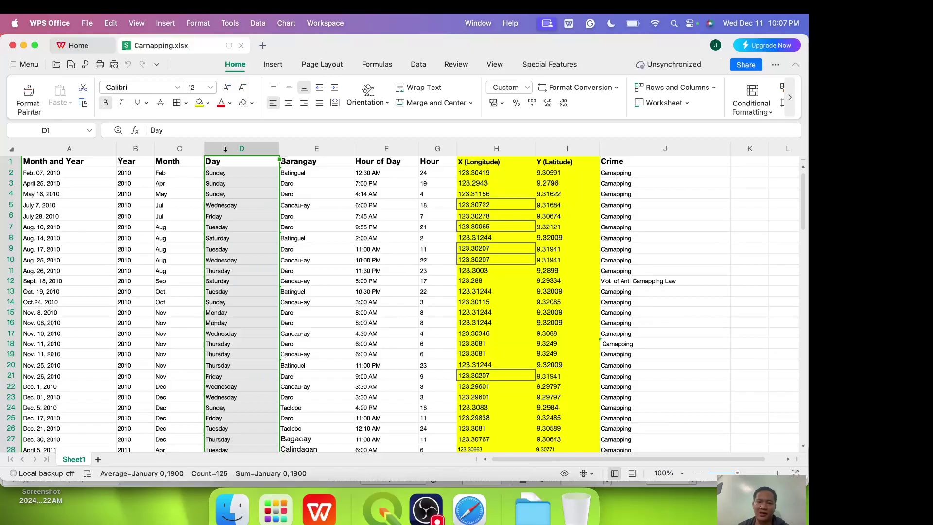
click(309, 148)
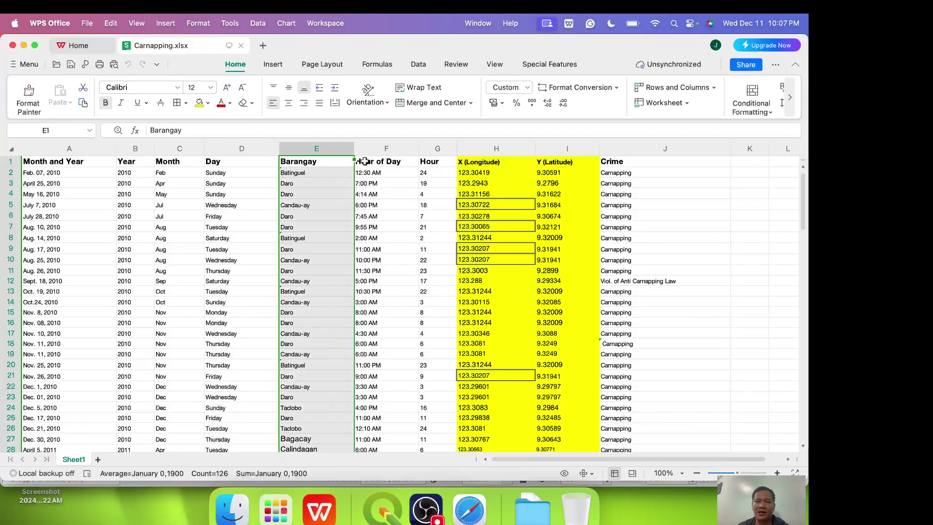
click(384, 144)
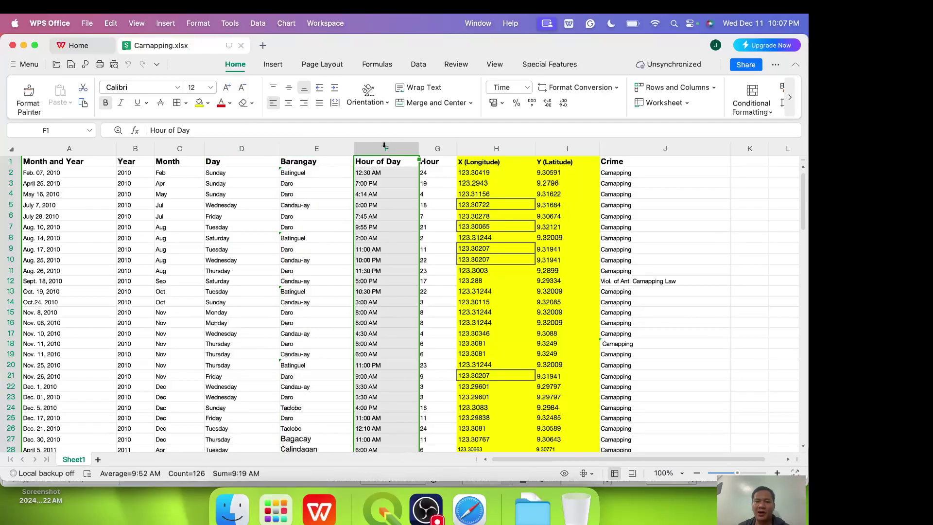
click(437, 148)
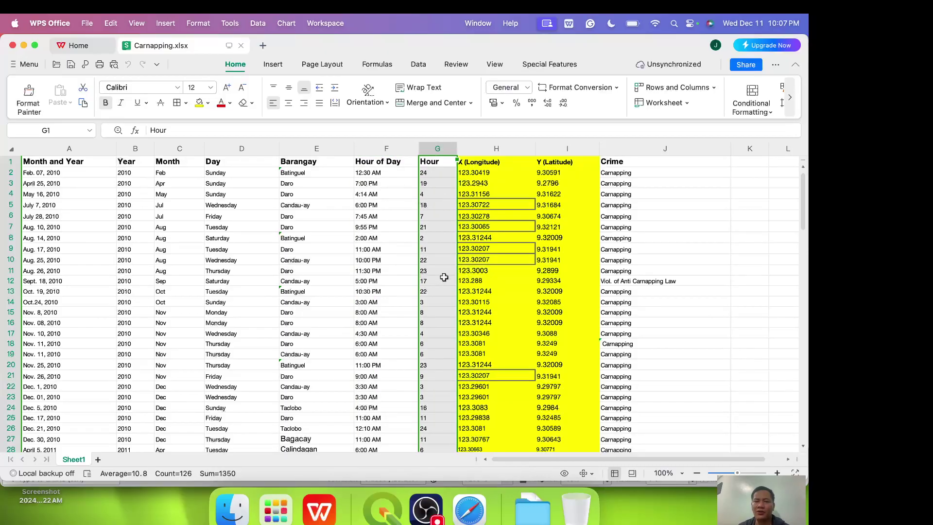
click(496, 148)
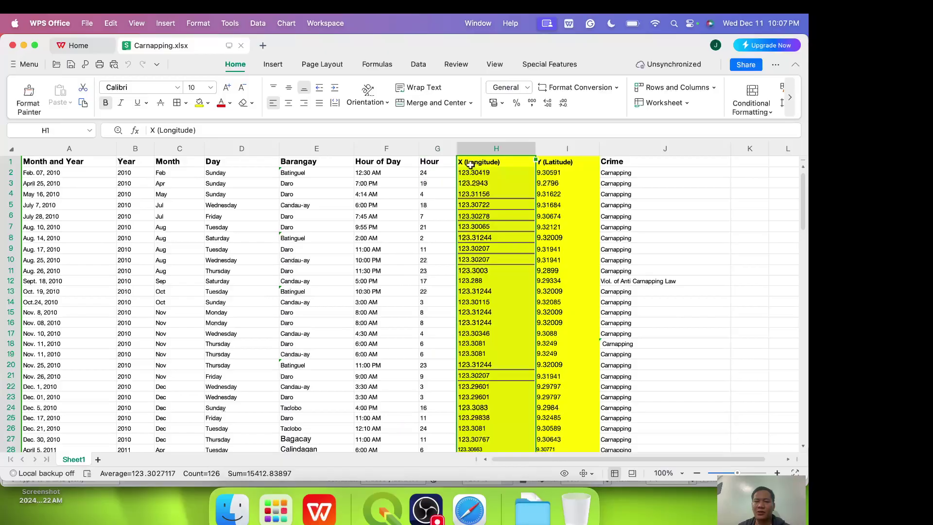
click(557, 148)
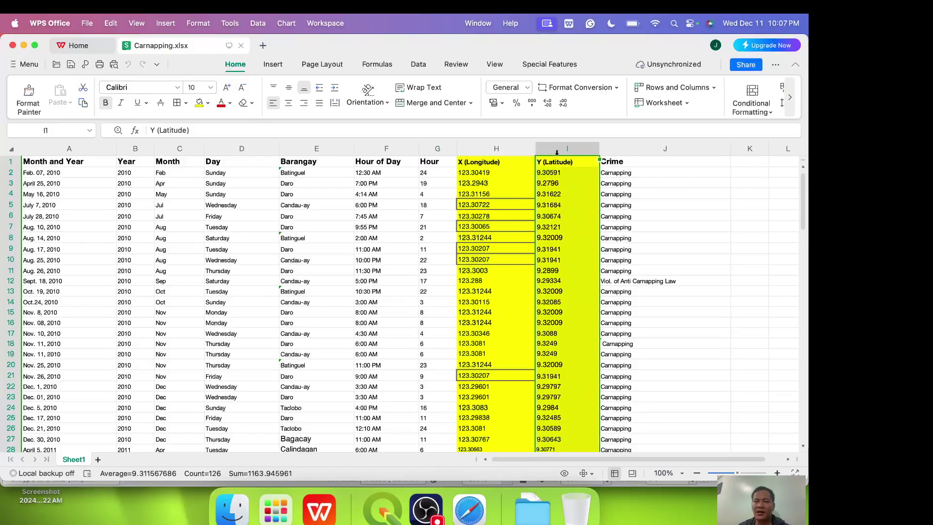
click(620, 143)
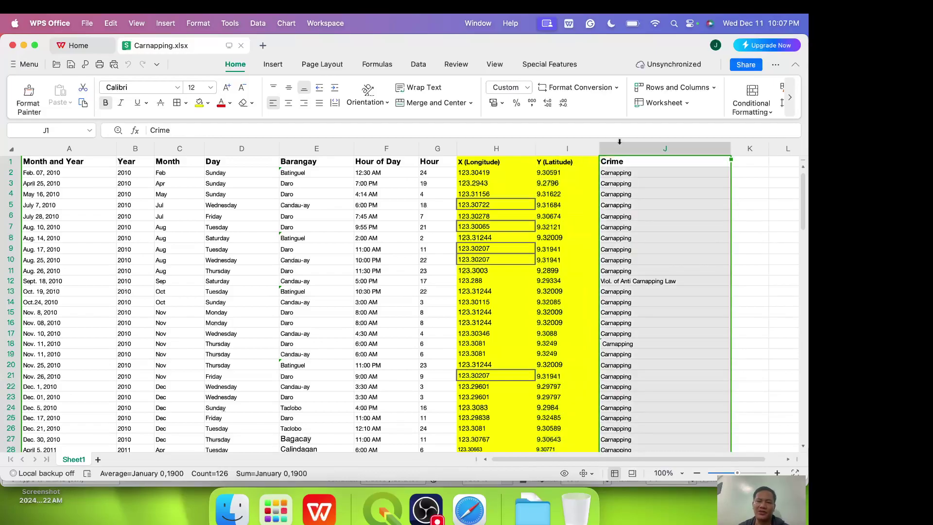
- Scroll down through the incident rows and back up to the top
scroll(604, 200, down, 20)
scroll(603, 201, down, 15)
scroll(604, 203, up, 20)
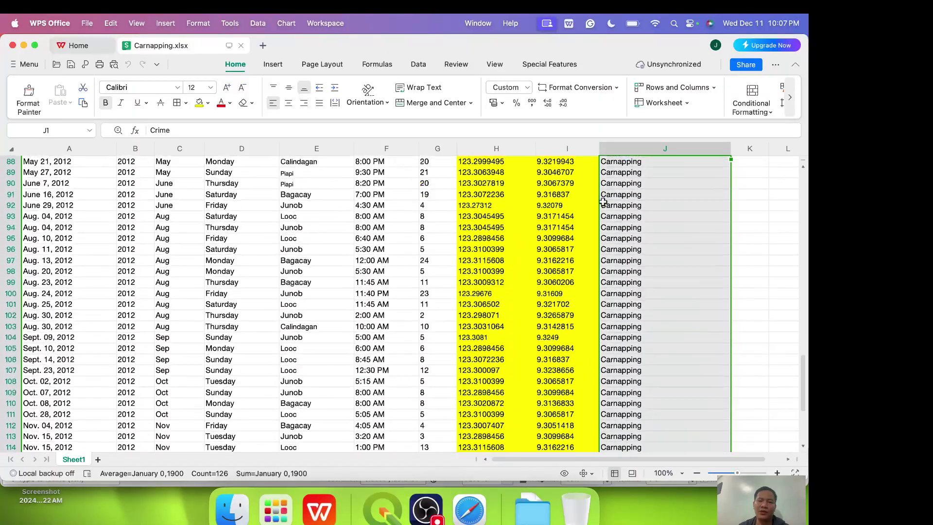
scroll(603, 207, up, 6)
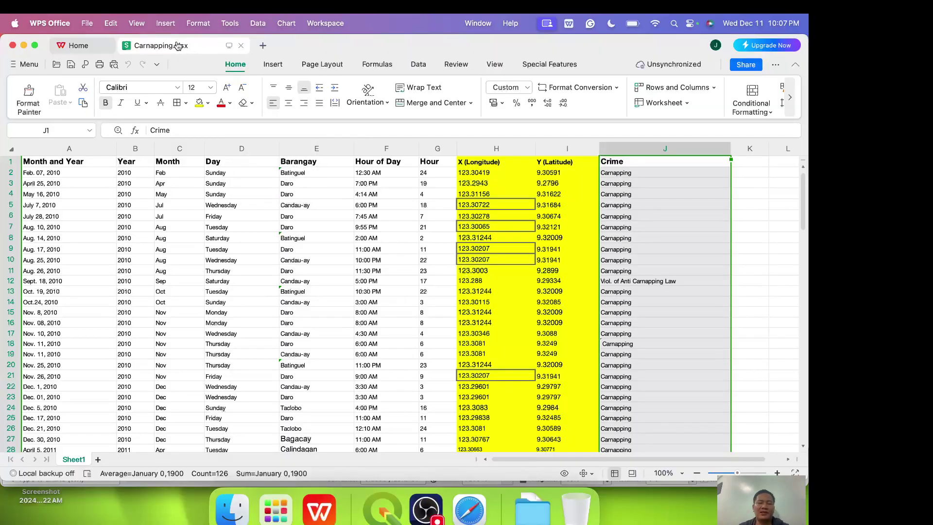
mouse_move(178, 46)
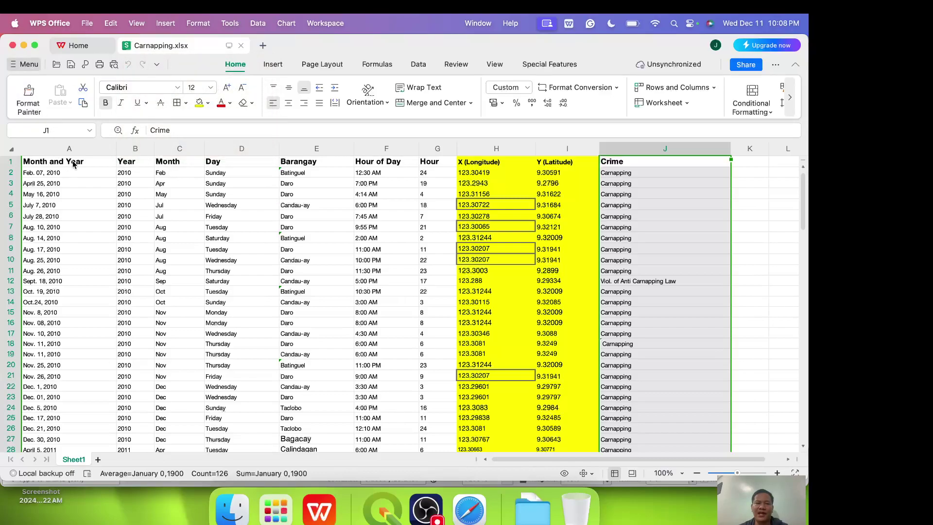
- Save the sheet to Downloads as CSV_Carnapping.csv in CSV (Comma delimited) format, keeping CSV
key(super+shift+s)
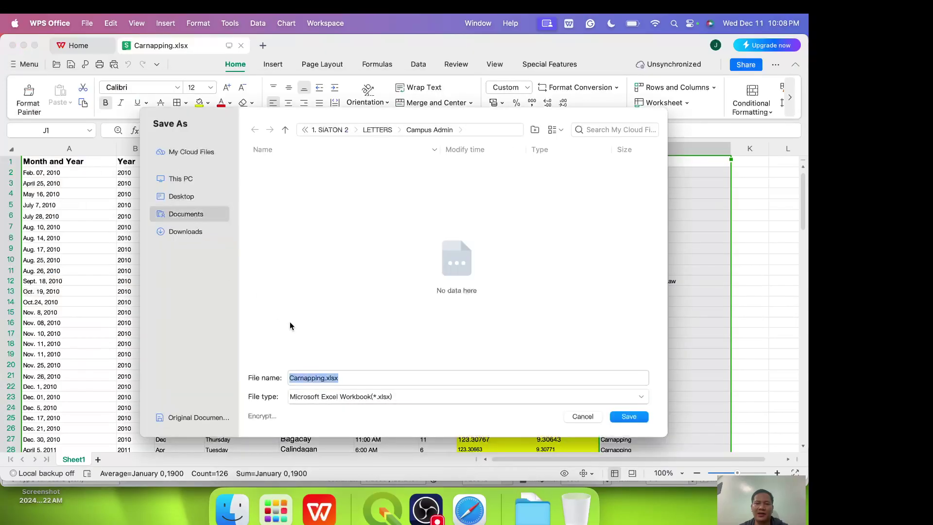
click(189, 232)
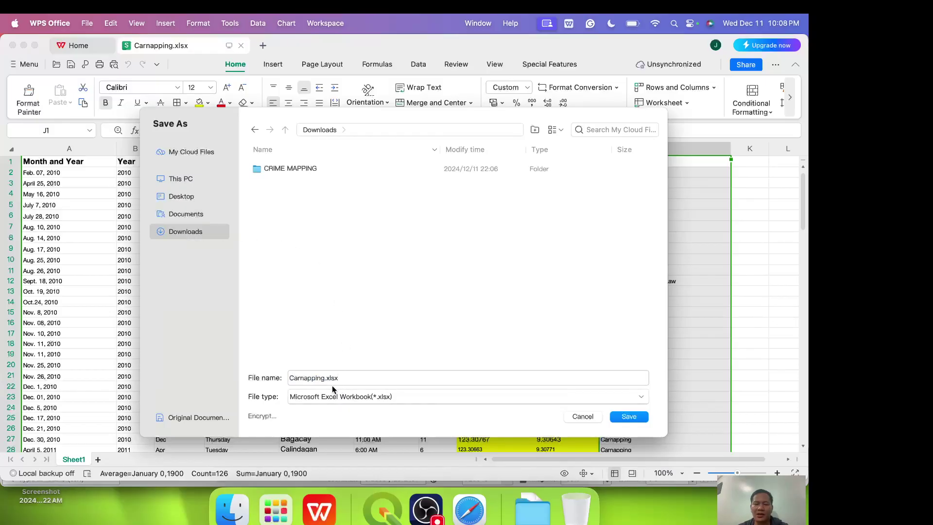
click(292, 377)
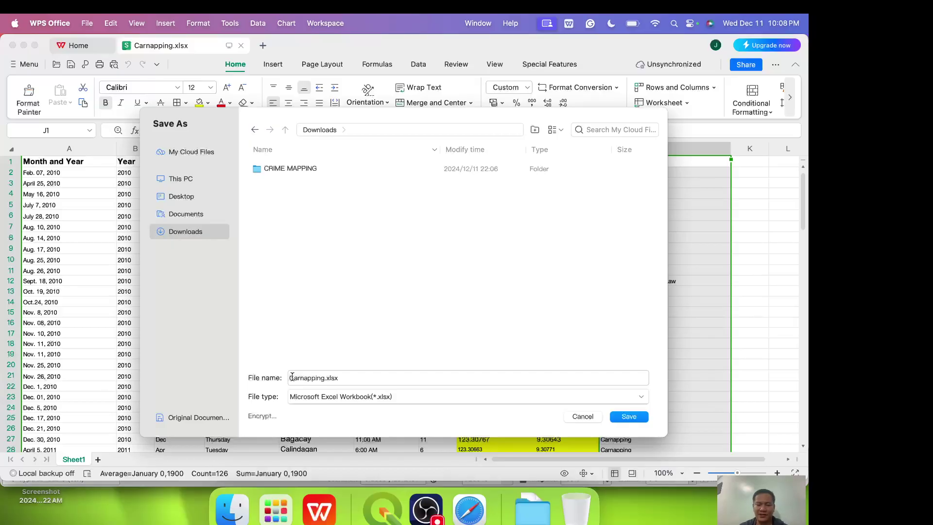
text(0)
text(SV)
text(_)
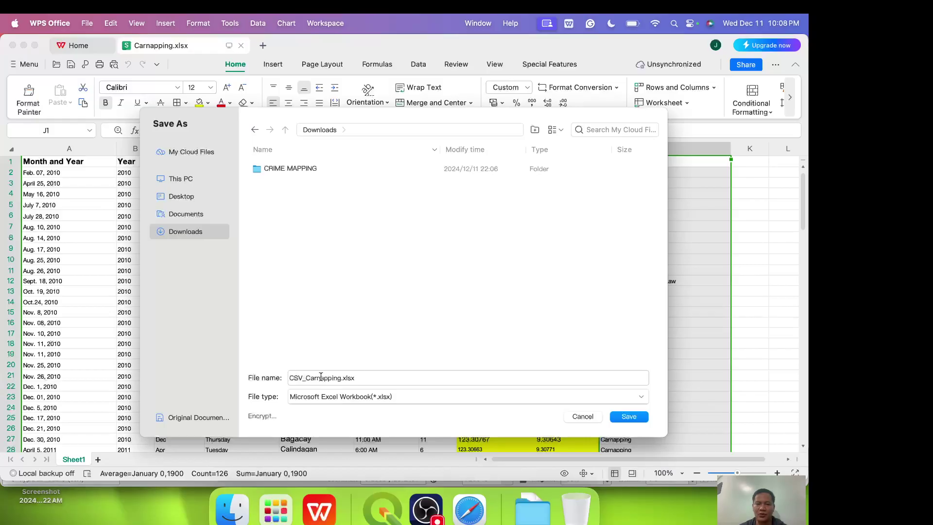
click(333, 399)
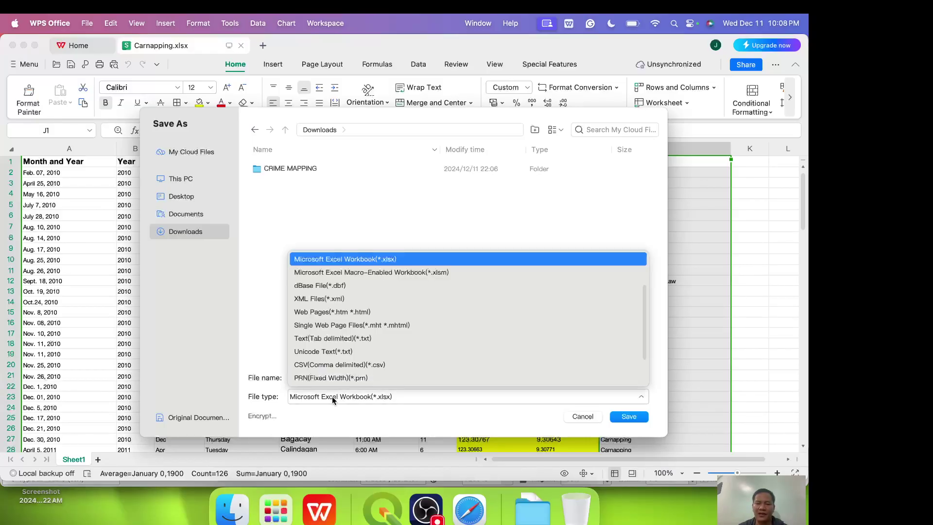
click(380, 364)
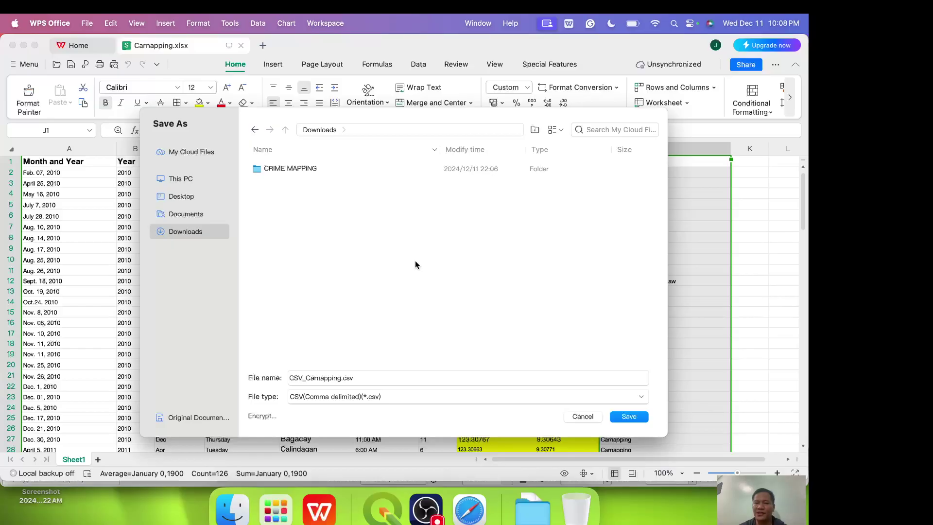
click(627, 416)
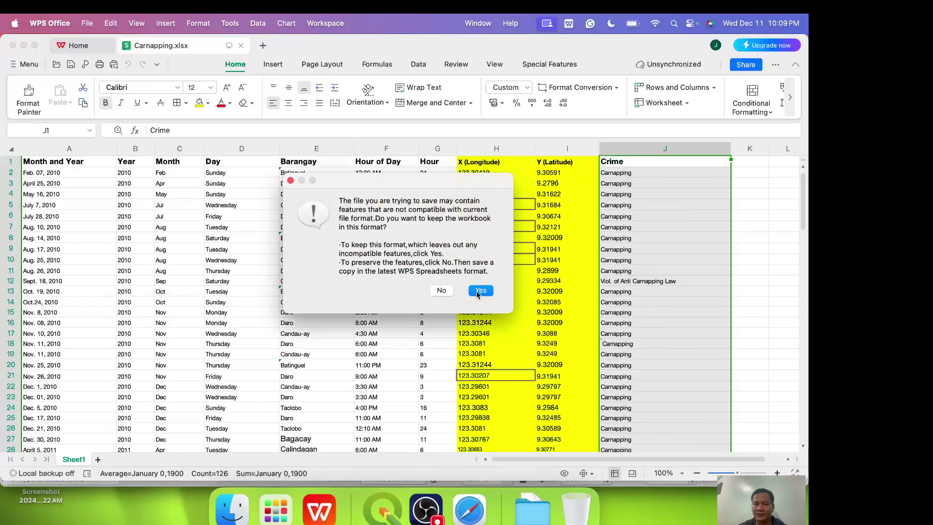
click(481, 290)
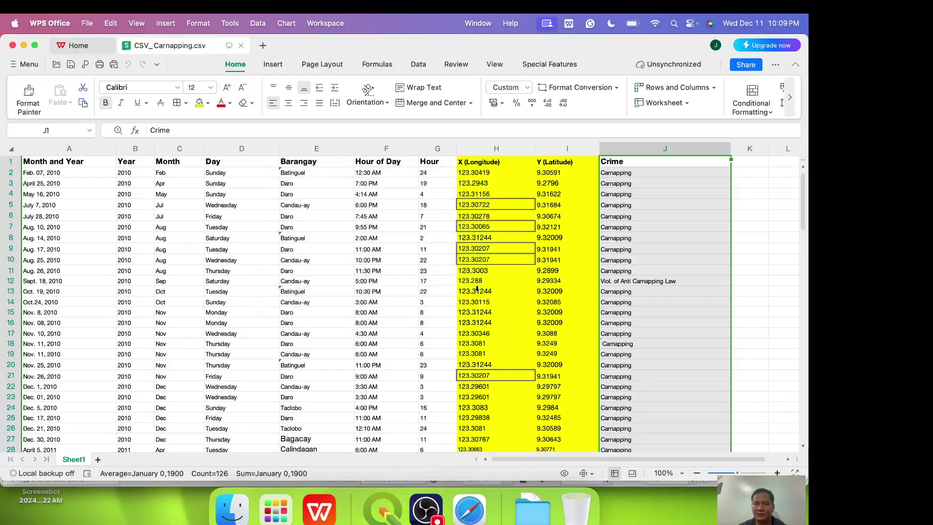
- Close CSV_Carnapping.csv, the WPS Office window and the Finder window to reveal the QGIS map
click(240, 48)
click(12, 45)
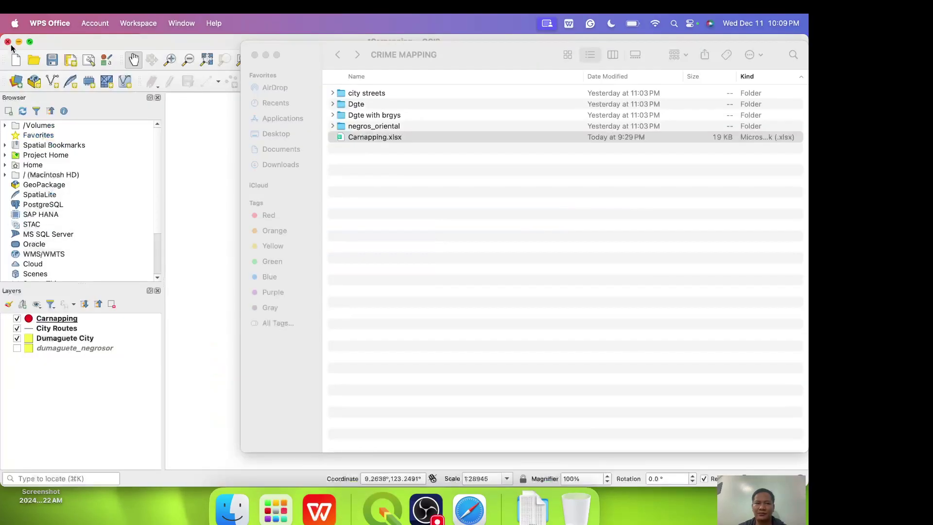
click(255, 54)
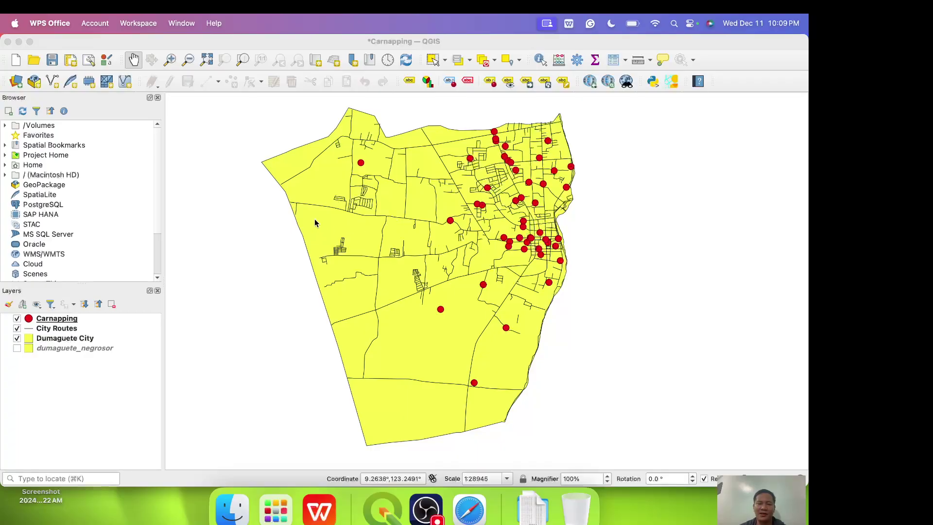
click(426, 510)
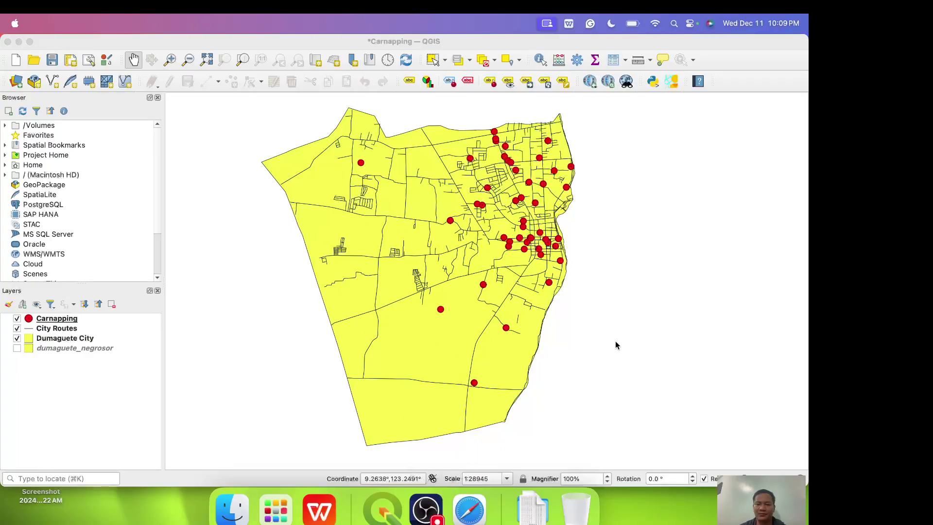